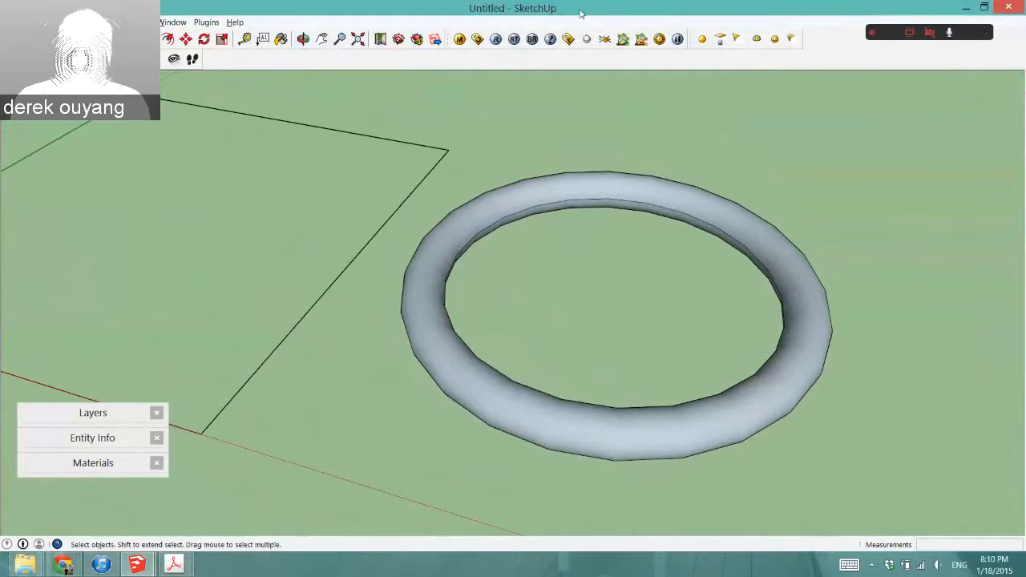
Examine the finished ring-shaped tube and the nearby square outline from several angles and distances
middle_drag(486, 84, 2, 251)
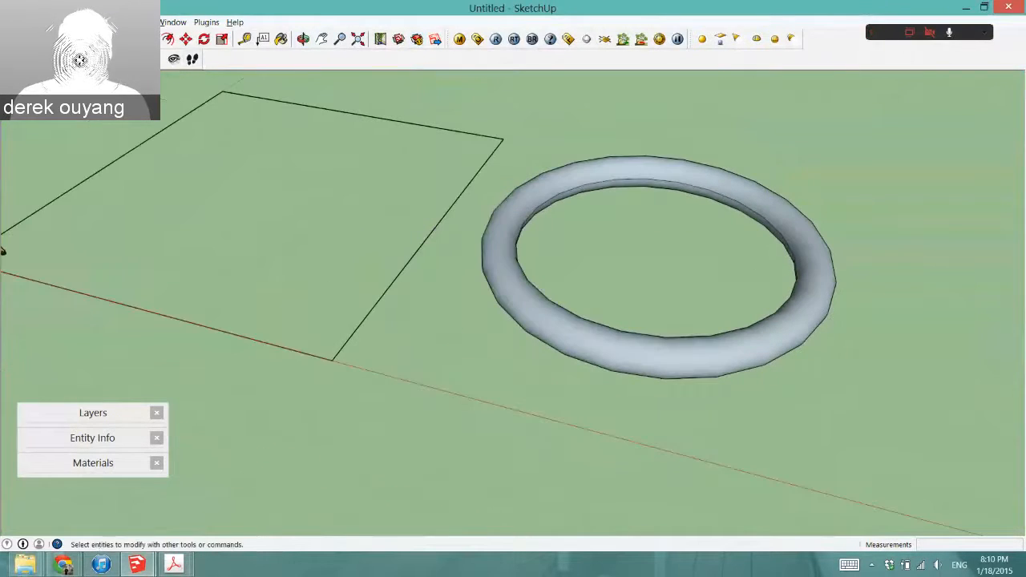
click(144, 22)
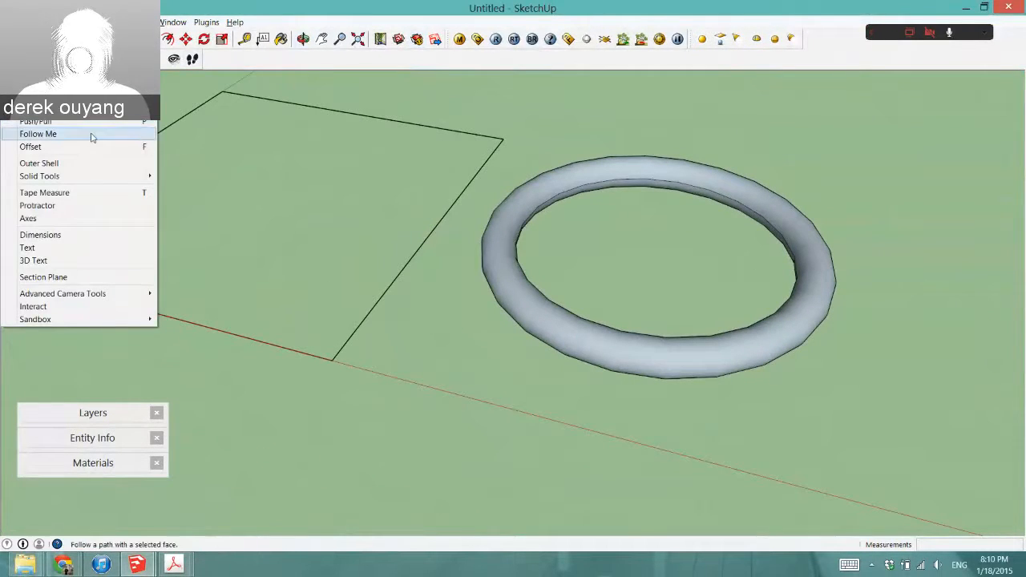
click(572, 120)
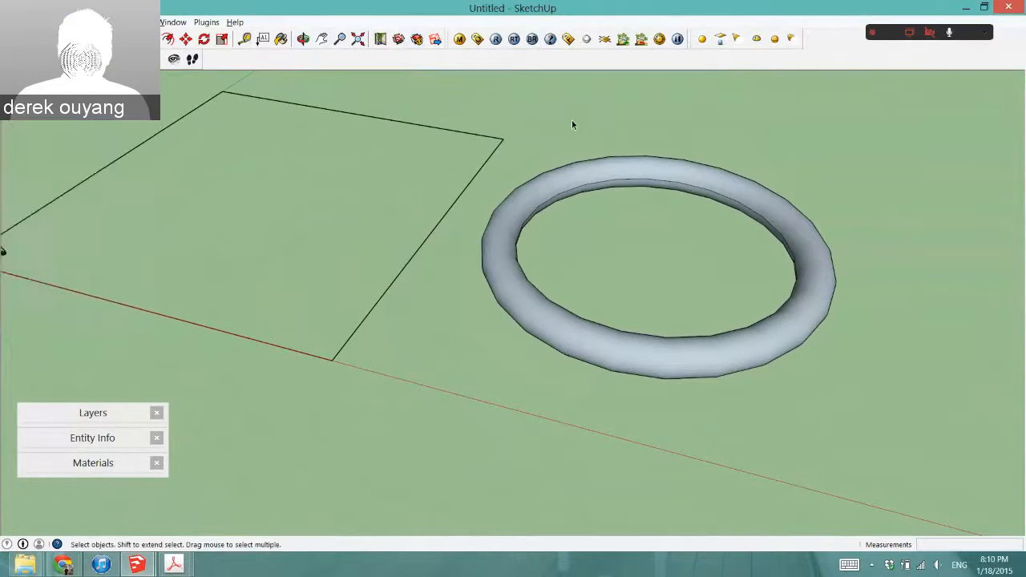
scroll(601, 180, down, 3)
scroll(751, 287, up, 3)
middle_drag(764, 255, 759, 282)
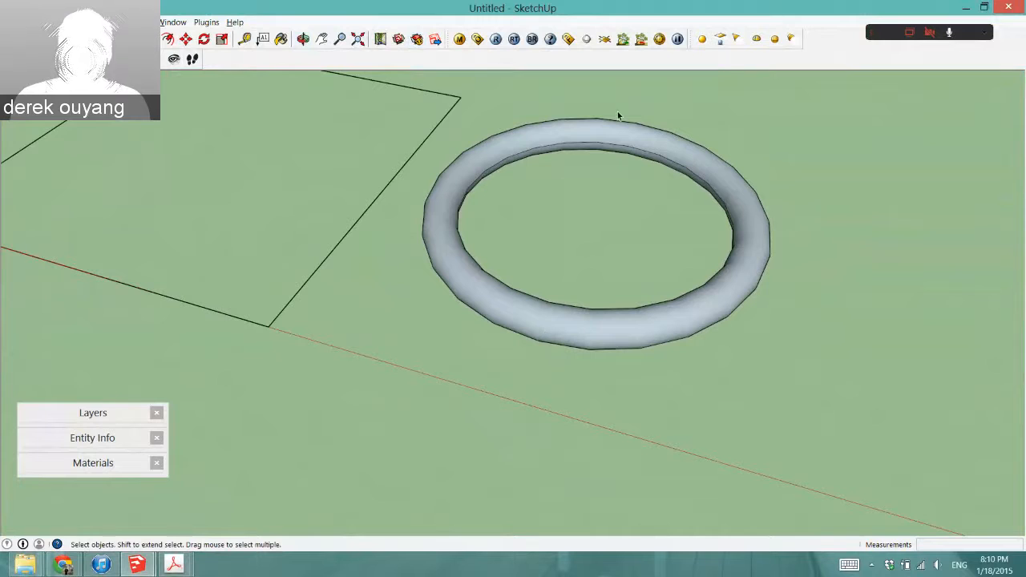
middle_drag(671, 330, 588, 309)
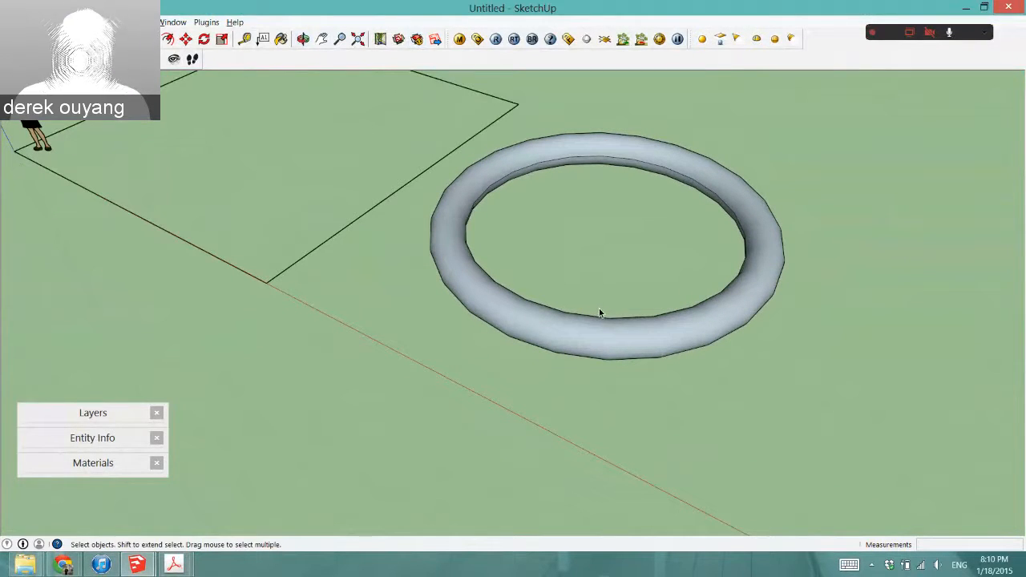
scroll(573, 316, down, 3)
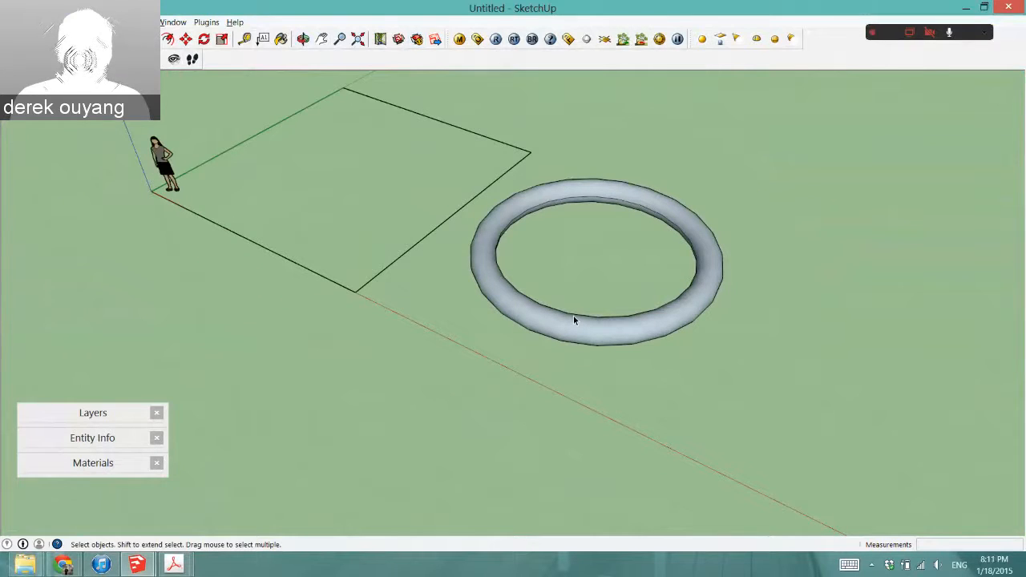
scroll(282, 108, up, 3)
scroll(305, 124, up, 1)
scroll(339, 147, down, 1)
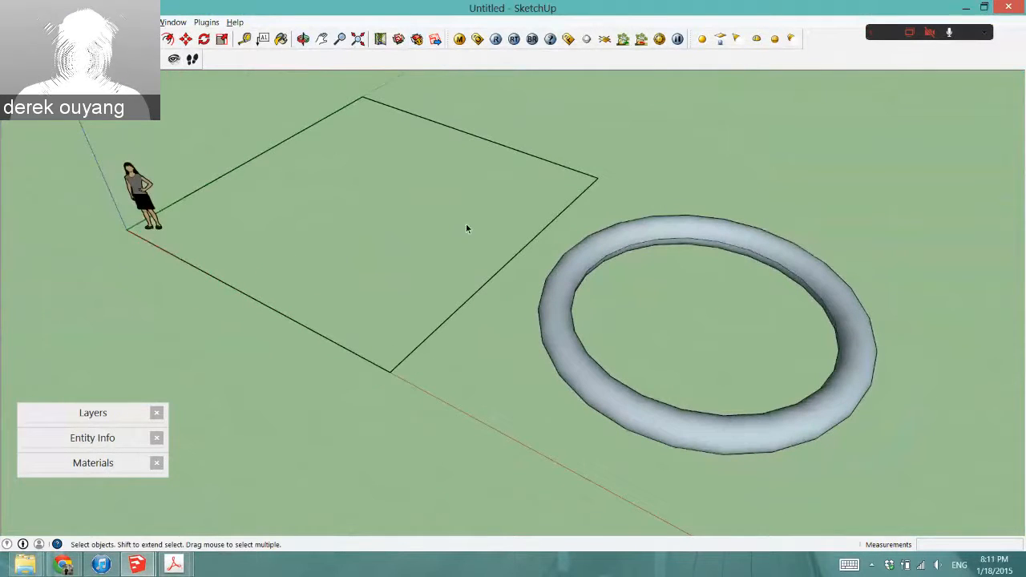
middle_drag(466, 228, 572, 303)
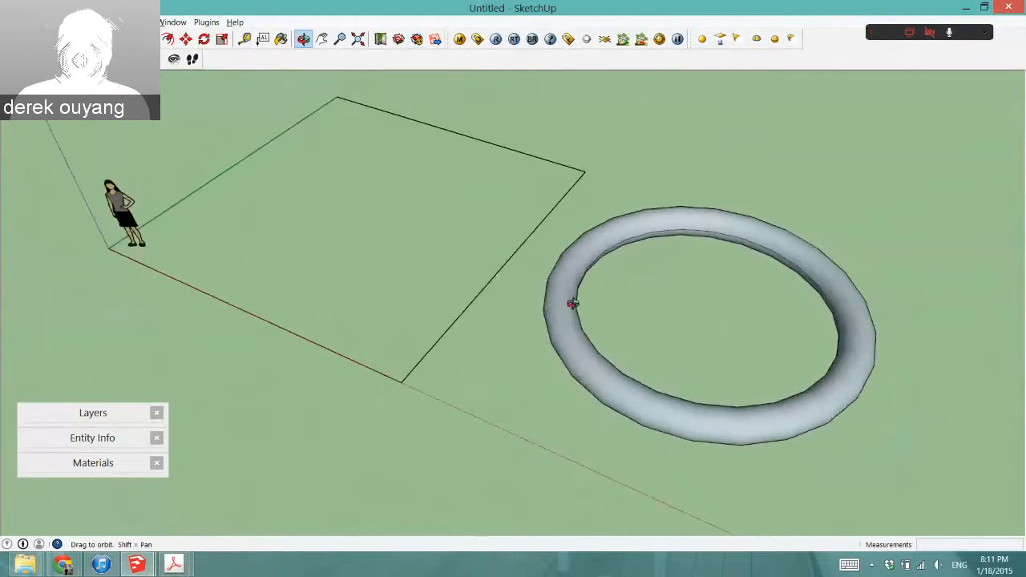
scroll(572, 303, up, 1)
scroll(574, 290, down, 4)
scroll(807, 382, up, 2)
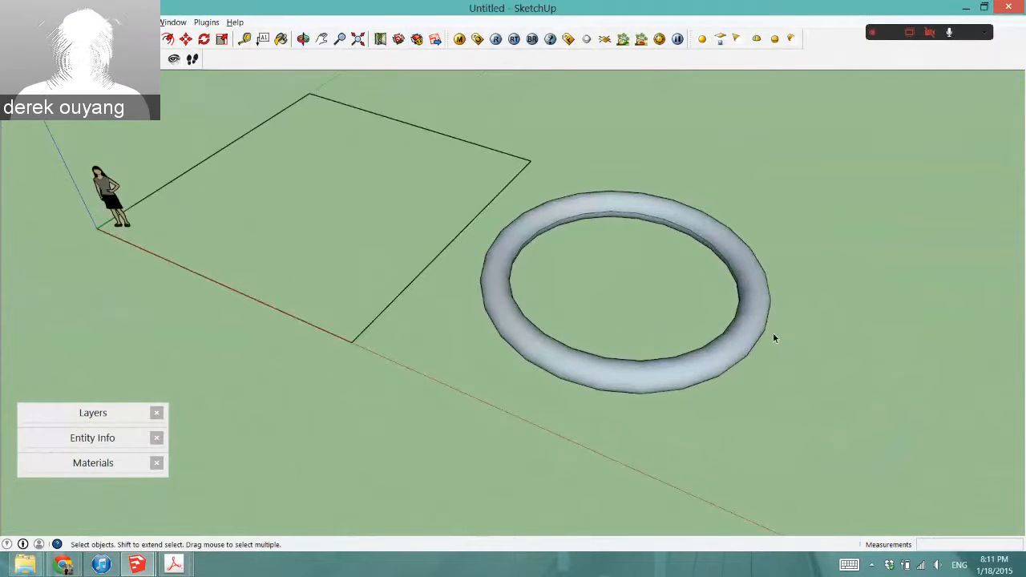
scroll(773, 337, down, 2)
scroll(419, 218, up, 1)
scroll(596, 254, up, 3)
scroll(411, 210, down, 1)
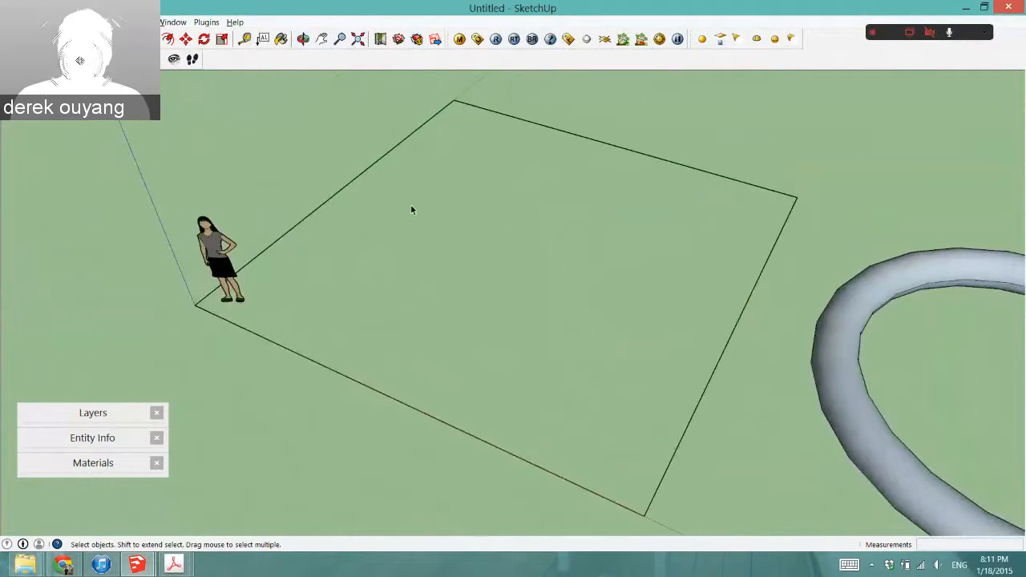
scroll(641, 329, down, 2)
scroll(791, 361, up, 2)
scroll(957, 355, down, 1)
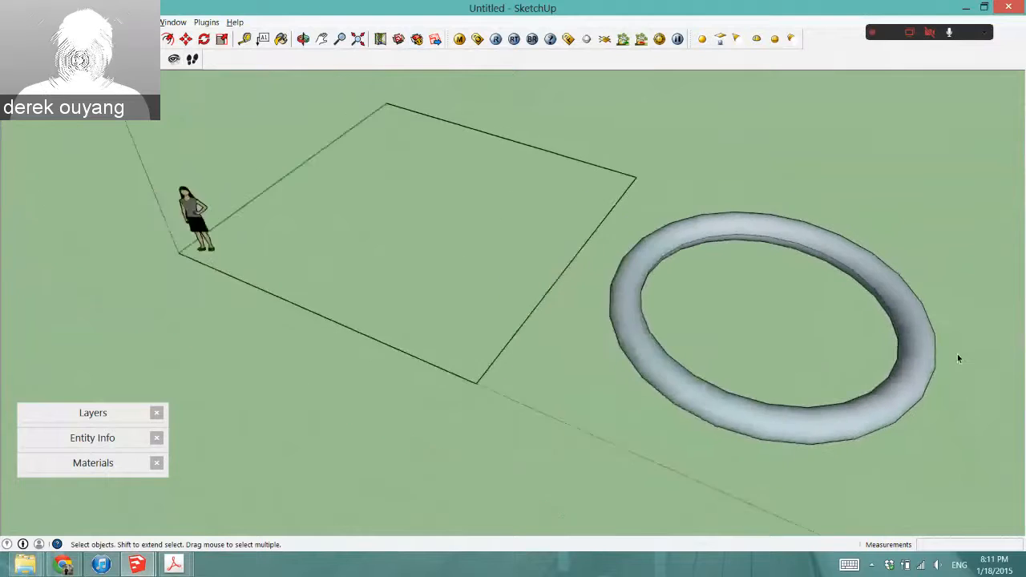
scroll(434, 162, up, 2)
scroll(391, 256, down, 1)
scroll(923, 413, up, 5)
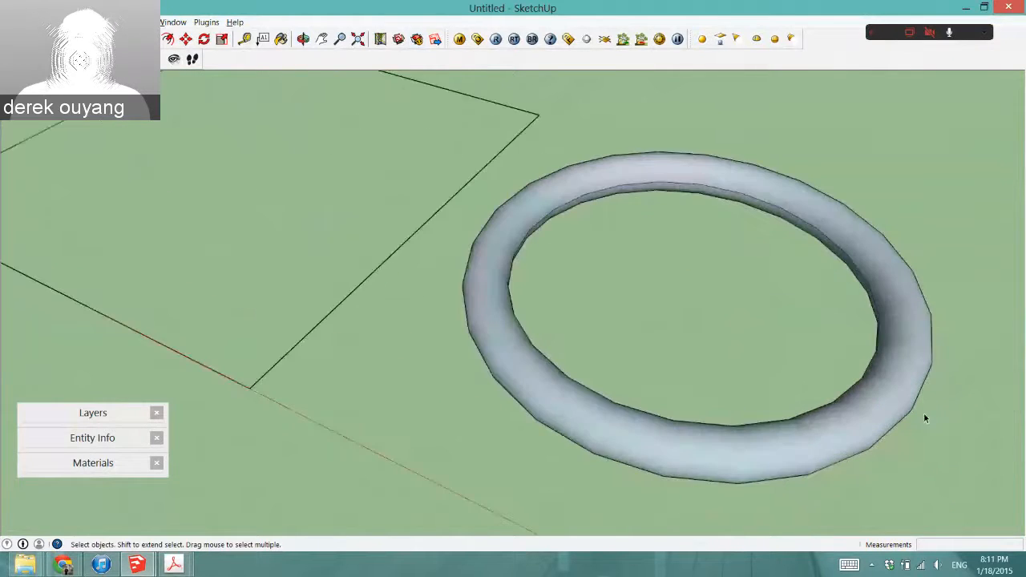
middle_drag(923, 413, 882, 425)
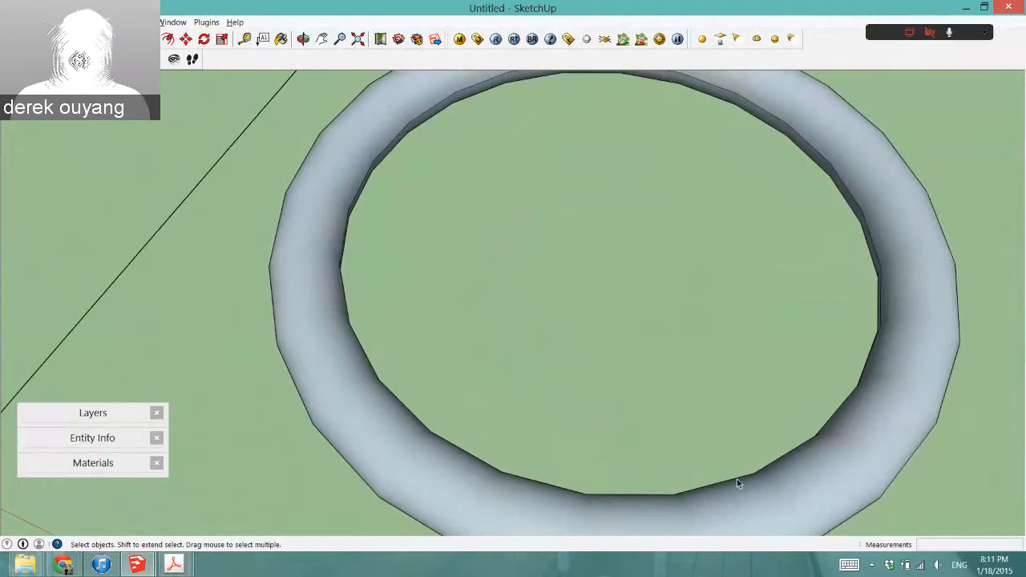
scroll(971, 379, down, 1)
scroll(908, 266, down, 3)
Draw a circle with a 5' radius inside the square outline
key(c)
scroll(458, 222, up, 3)
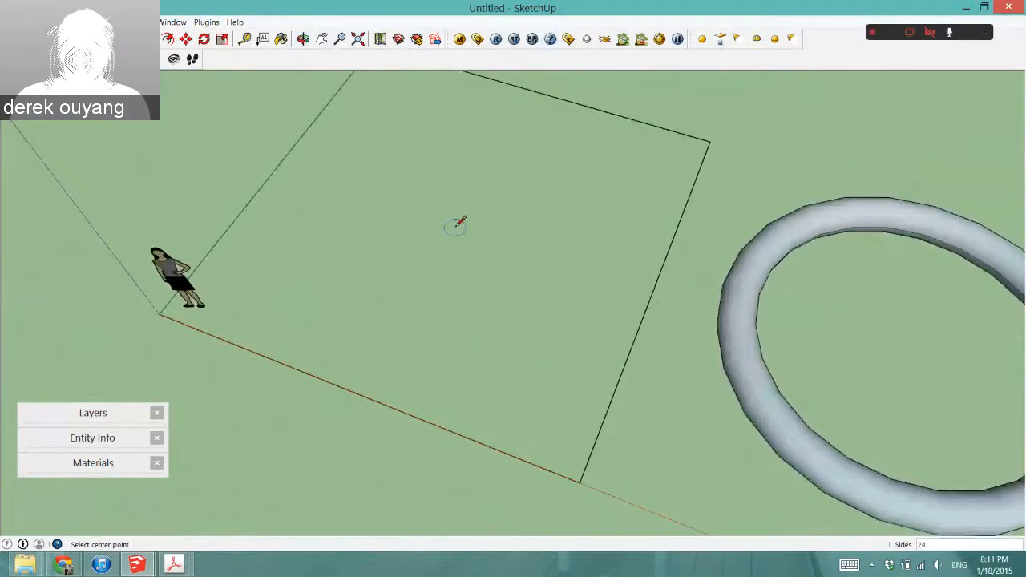
click(457, 219)
click(553, 245)
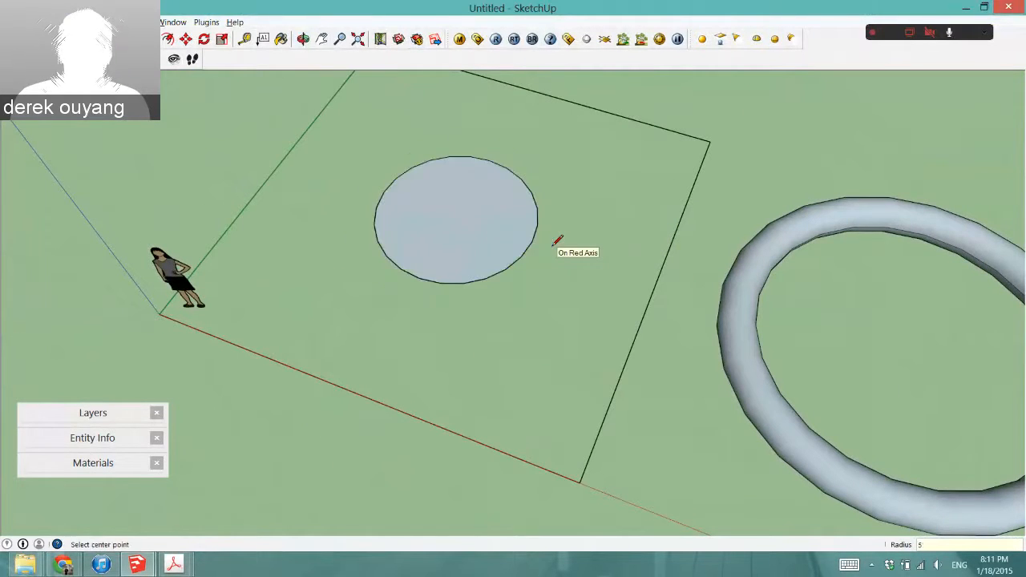
scroll(382, 207, down, 2)
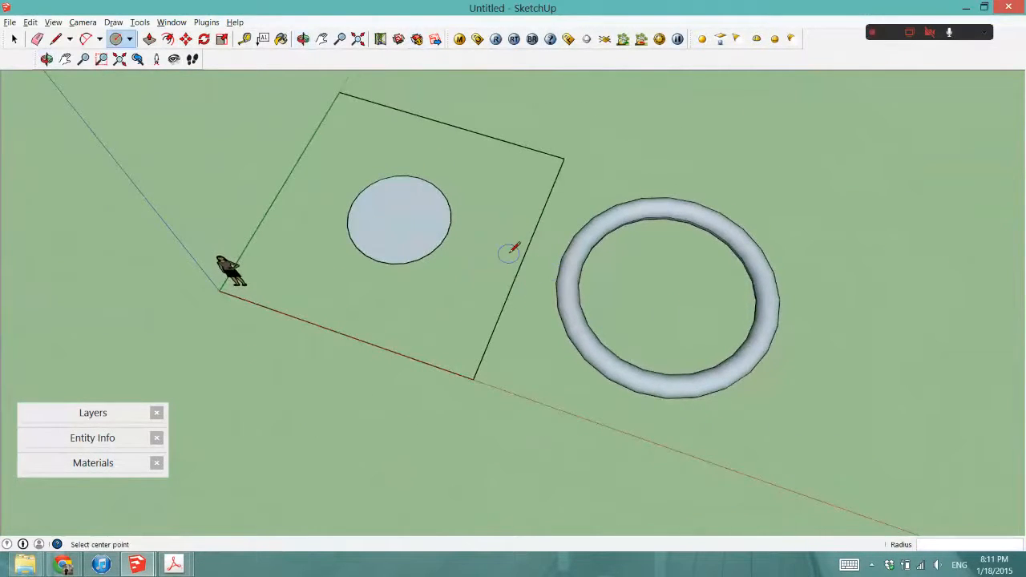
Measure the finished ring's inner diameter between opposite inner endpoints using the Line tool
scroll(715, 238, up, 3)
key(l)
click(687, 165)
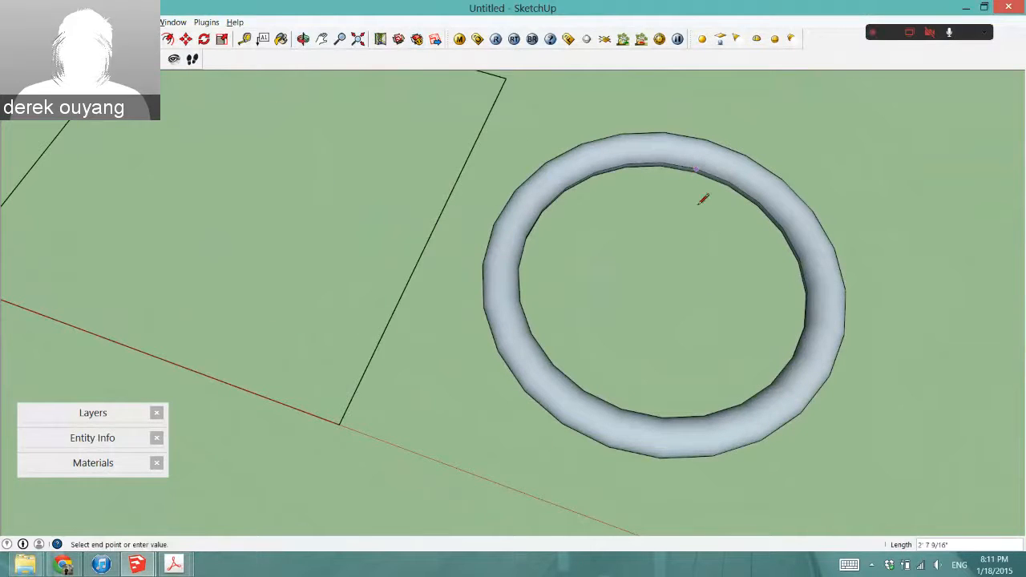
middle_drag(703, 194, 222, 272)
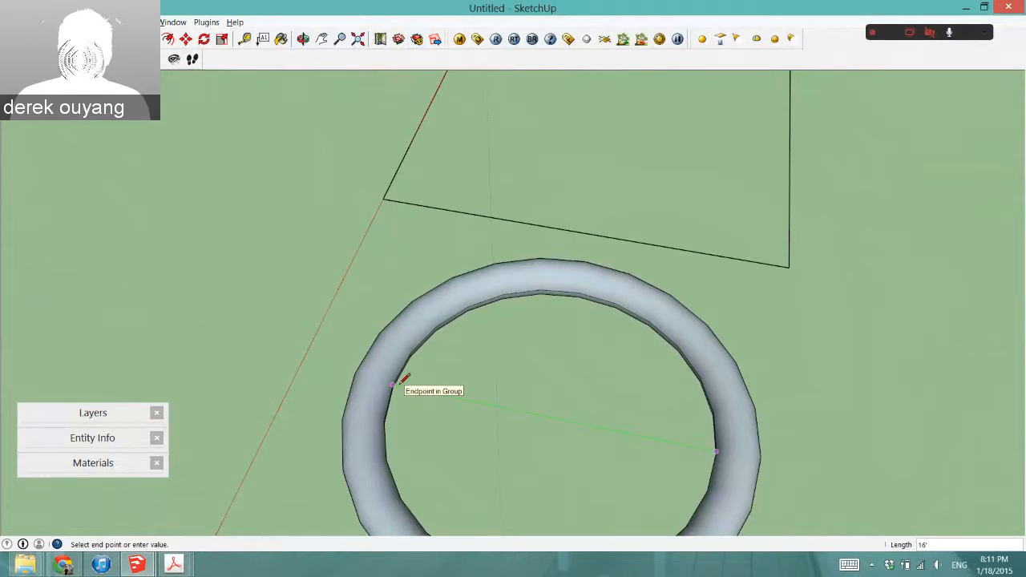
Draw a circle with an 8' radius on the ground inside the square outline
key(c)
scroll(721, 356, down, 4)
scroll(521, 232, up, 3)
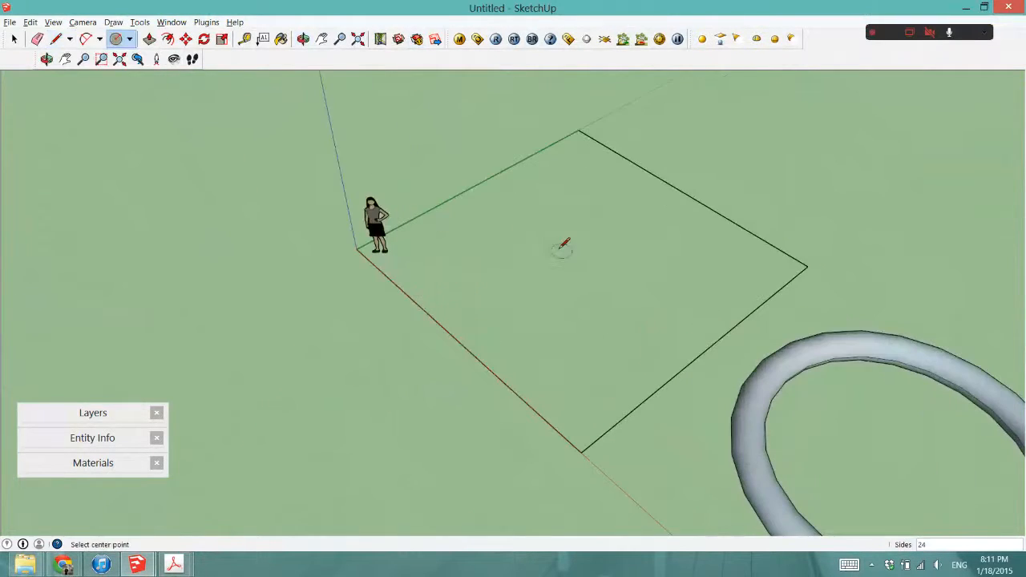
click(572, 266)
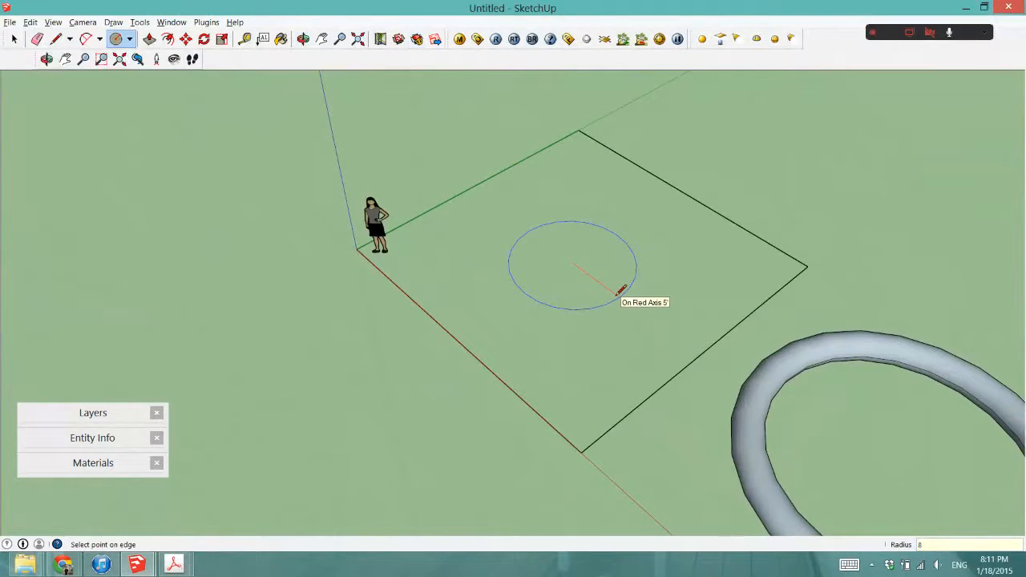
text(8)
key(Return)
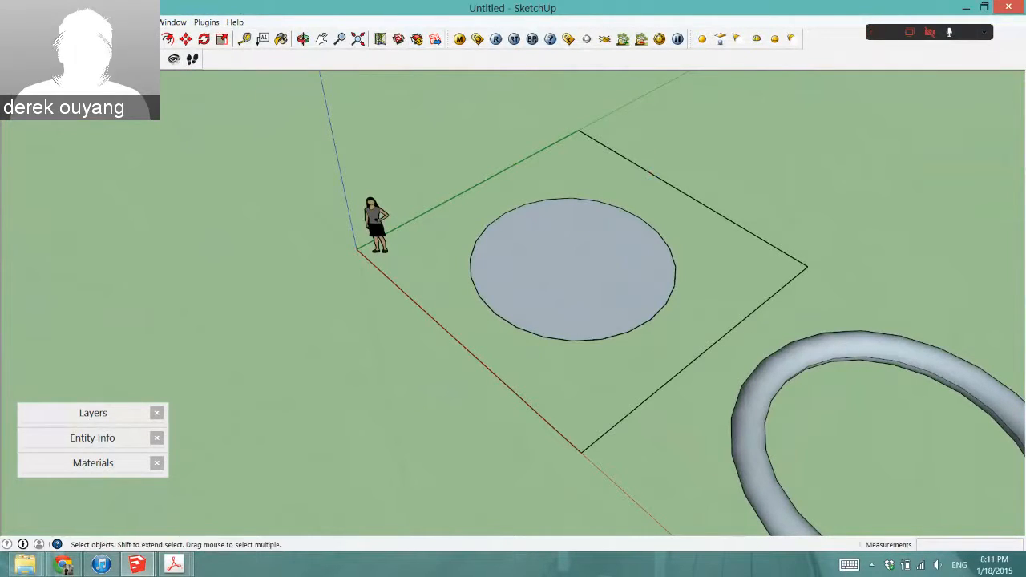
Try a short line about 1' 2 1/2" long outward from the circle's edge along the red axis, and undo it
middle_drag(689, 289, 496, 262)
scroll(526, 263, up, 3)
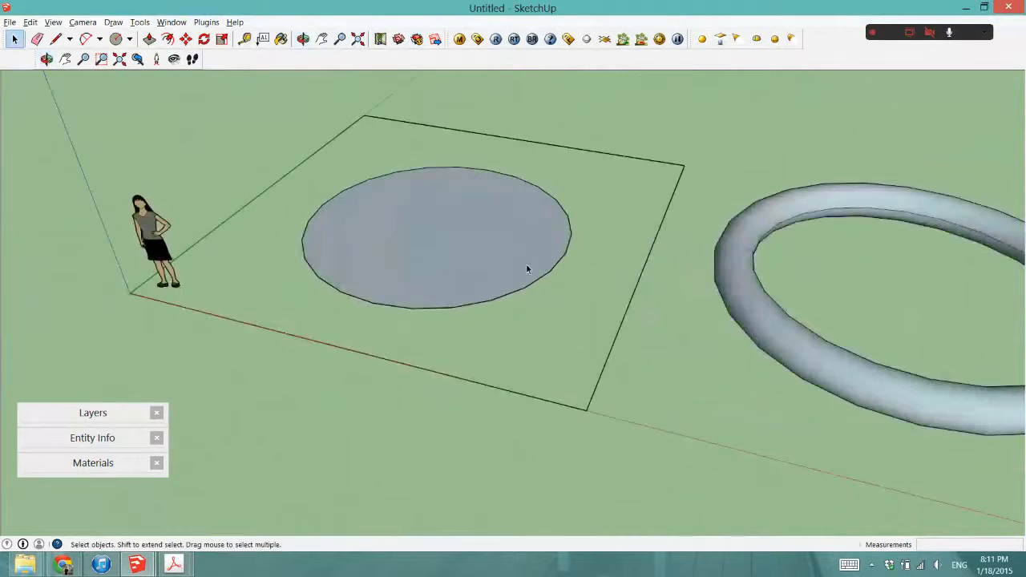
scroll(505, 259, down, 3)
scroll(513, 266, up, 3)
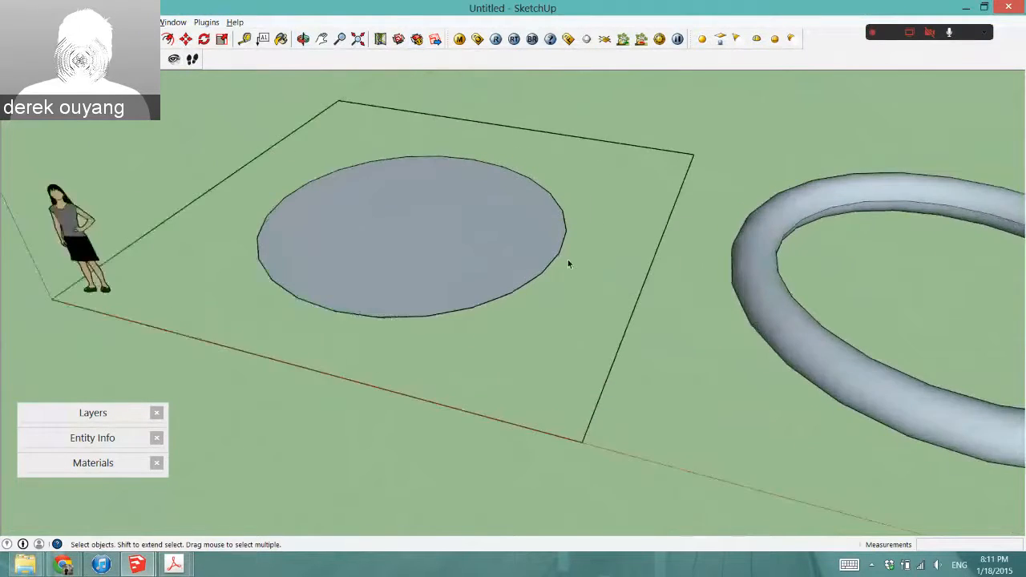
middle_drag(568, 262, 580, 226)
scroll(553, 267, up, 2)
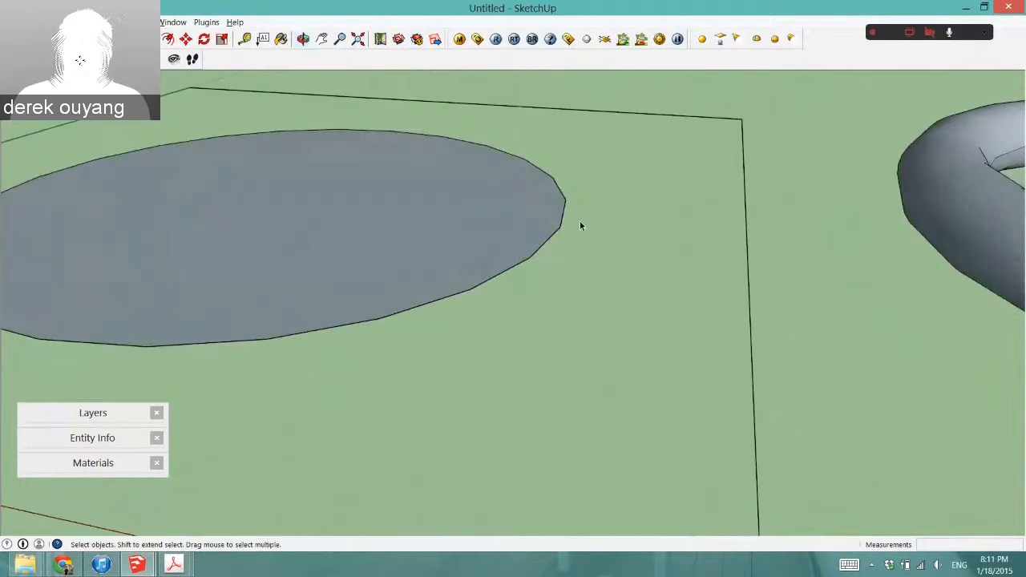
key(l)
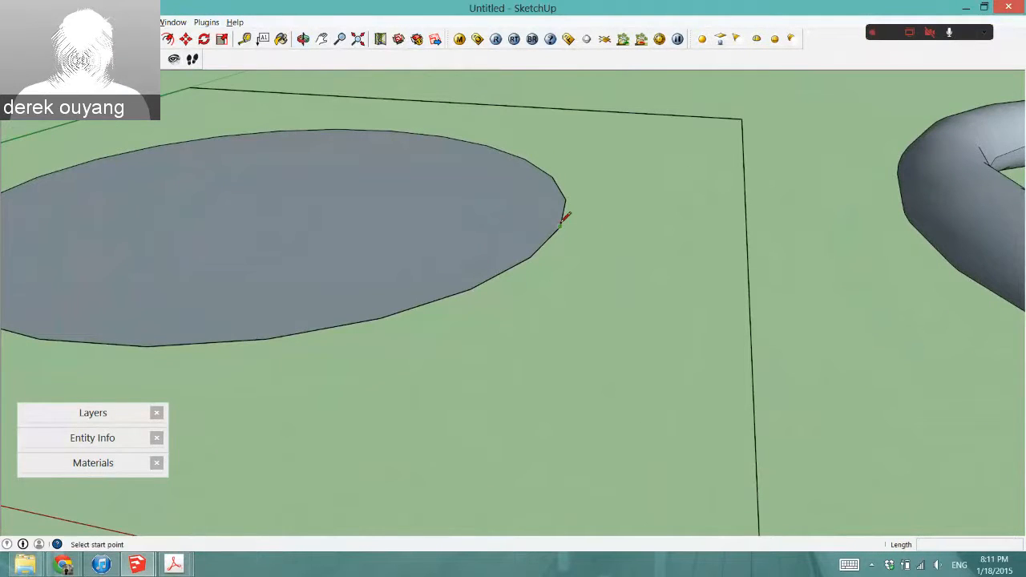
click(560, 227)
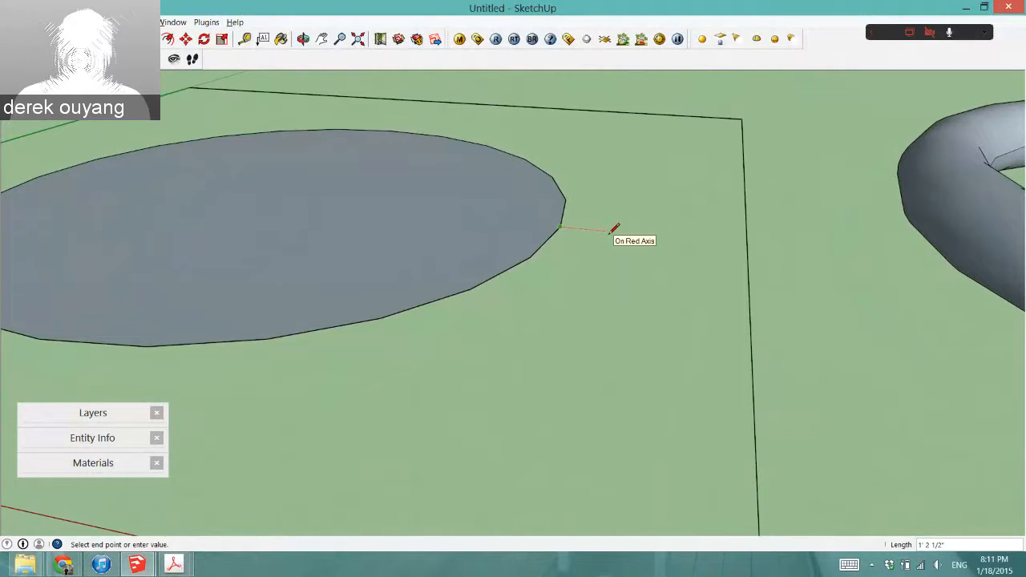
click(609, 234)
scroll(184, 189, down, 5)
key(ctrl+z)
scroll(378, 207, up, 2)
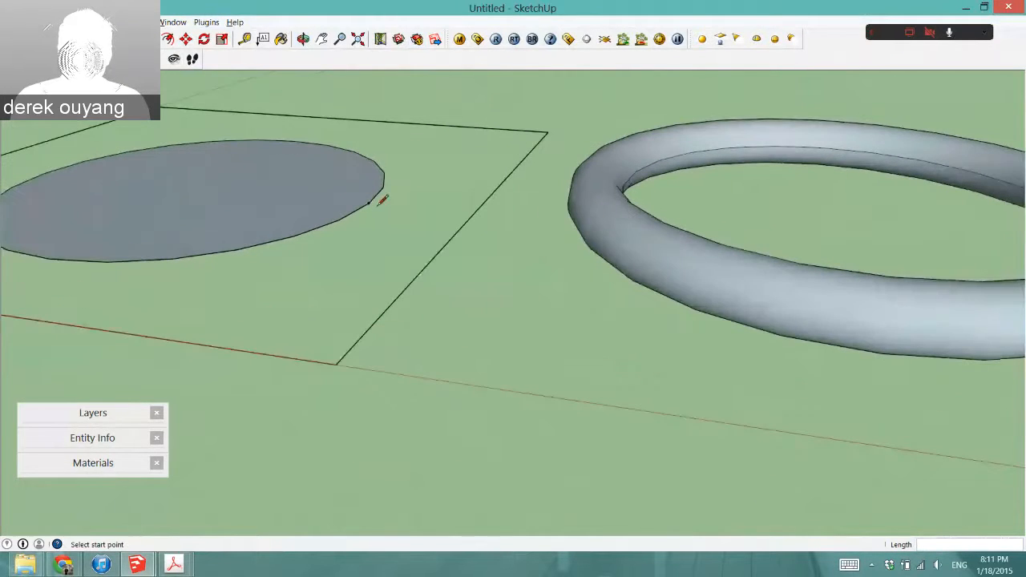
Draw a 2' line outward from a vertex on the large circle's edge along the red axis
click(373, 203)
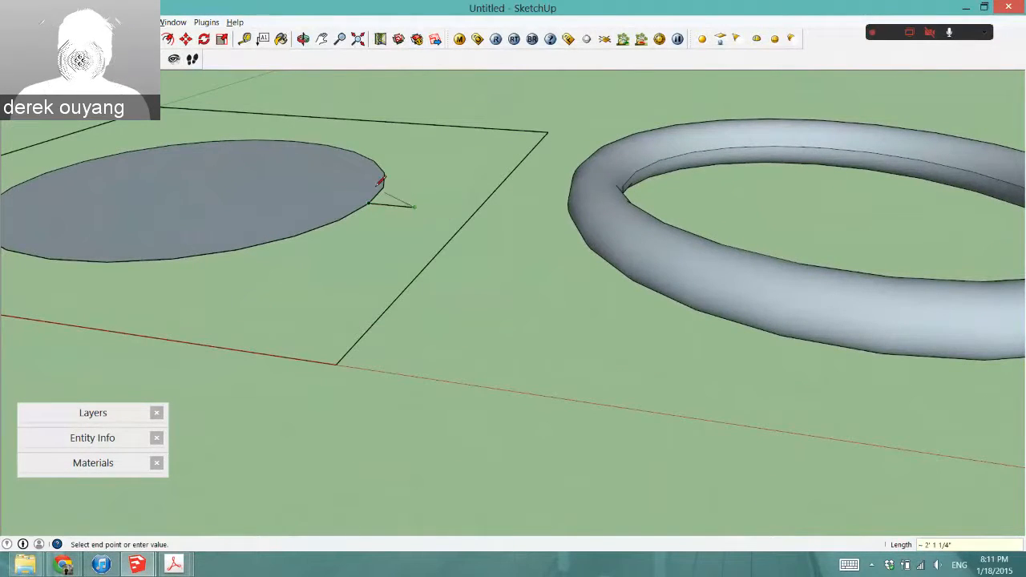
middle_drag(409, 210, 292, 196)
scroll(220, 247, up, 4)
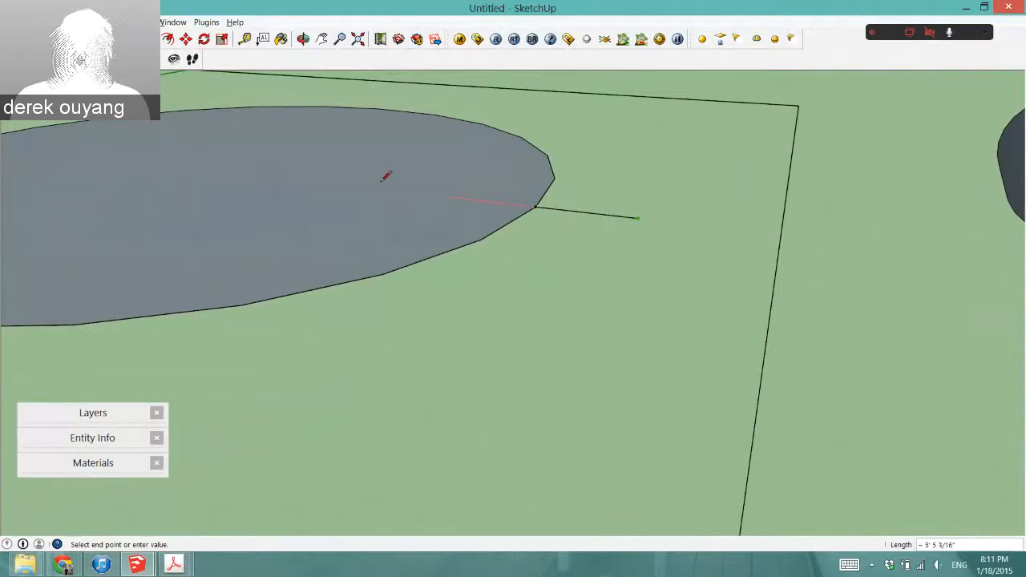
scroll(401, 188, down, 2)
middle_drag(420, 201, 441, 280)
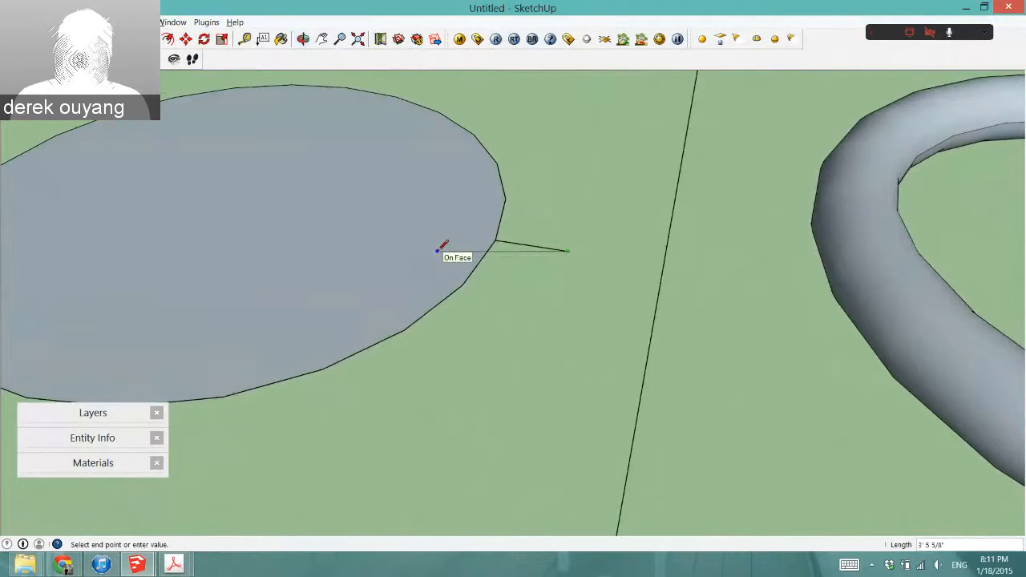
Draw a circle with a 1' radius centred on the short line's midpoint, reaching the line's ends
key(c)
scroll(550, 245, up, 2)
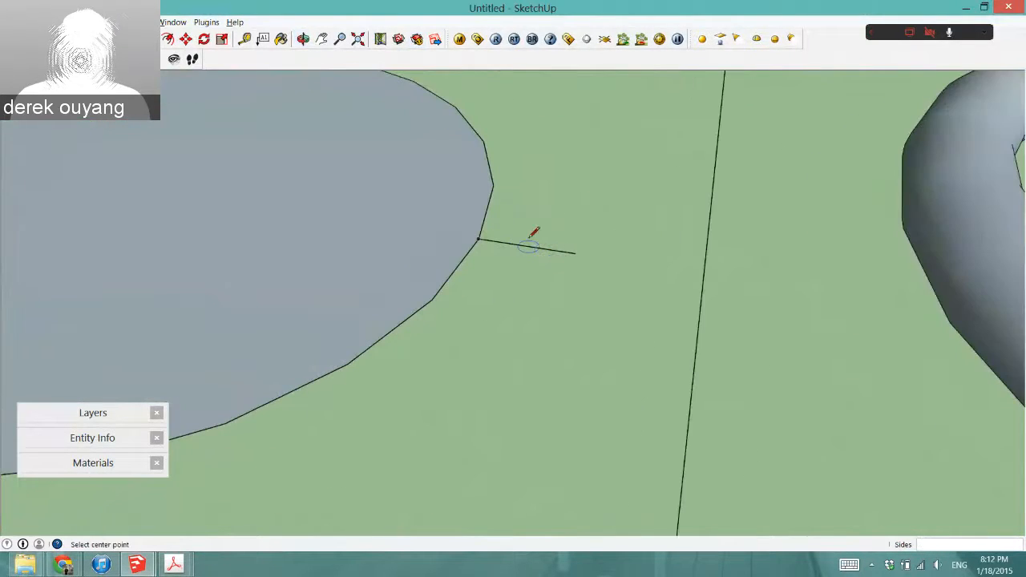
click(526, 247)
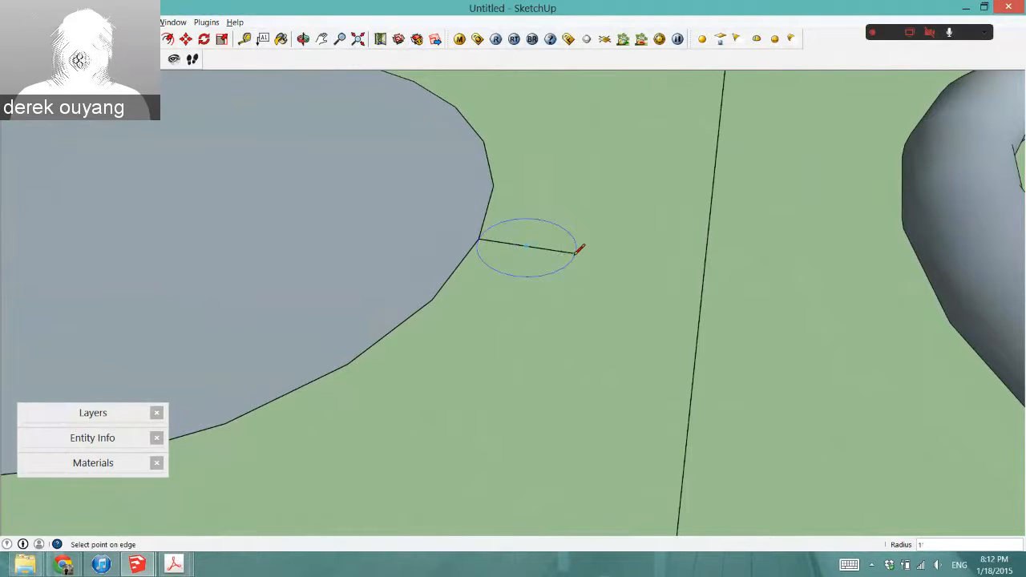
click(581, 251)
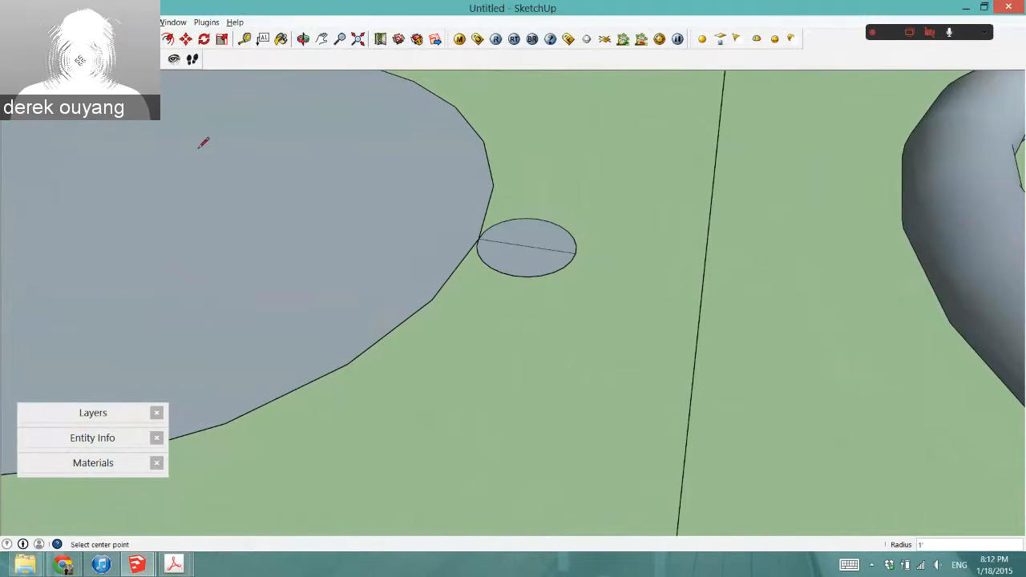
Draw a small vertical helper rectangle about 1' high, starting from the small circle's outer endpoint
middle_drag(640, 321, 526, 277)
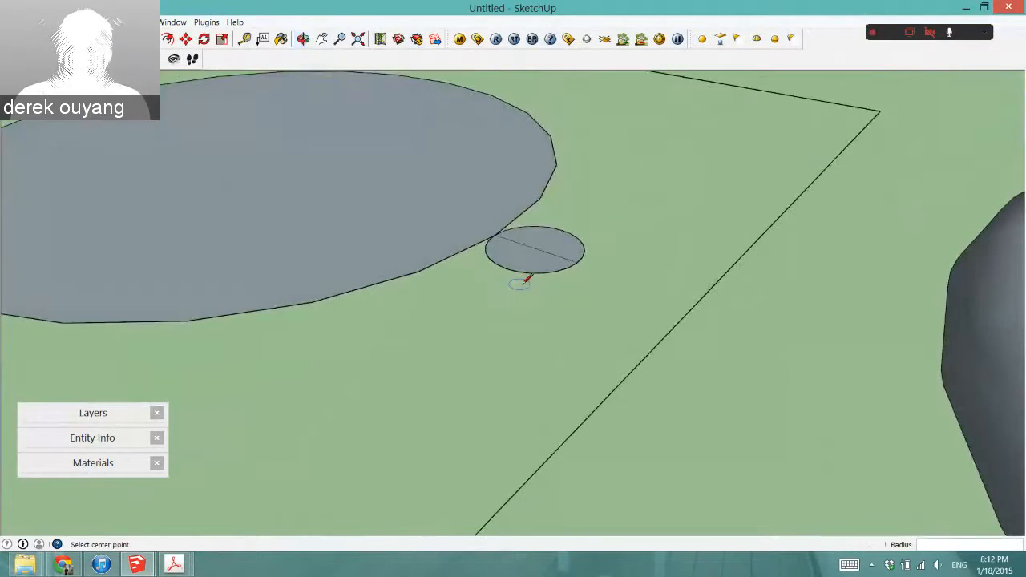
key(l)
click(580, 258)
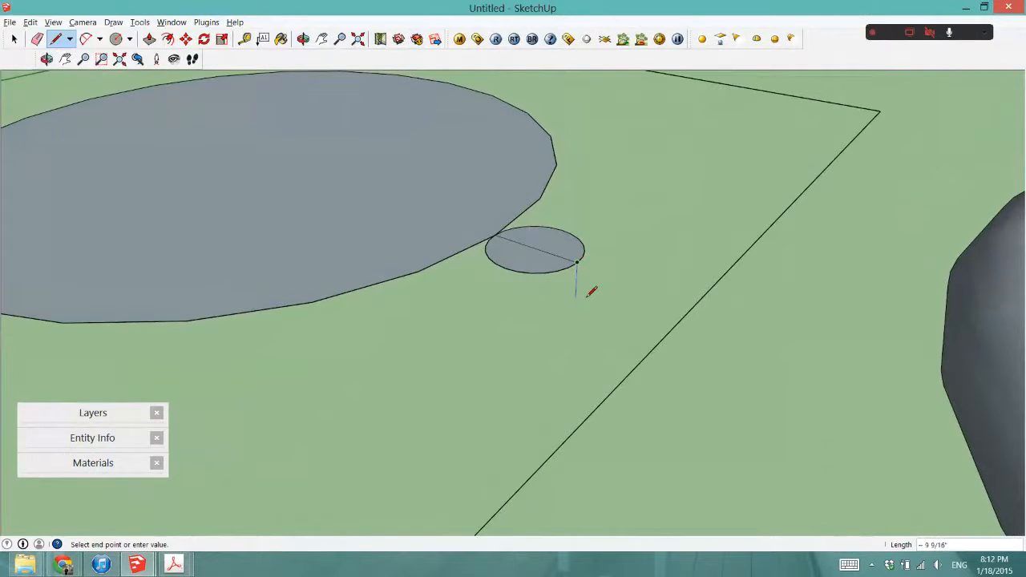
click(615, 235)
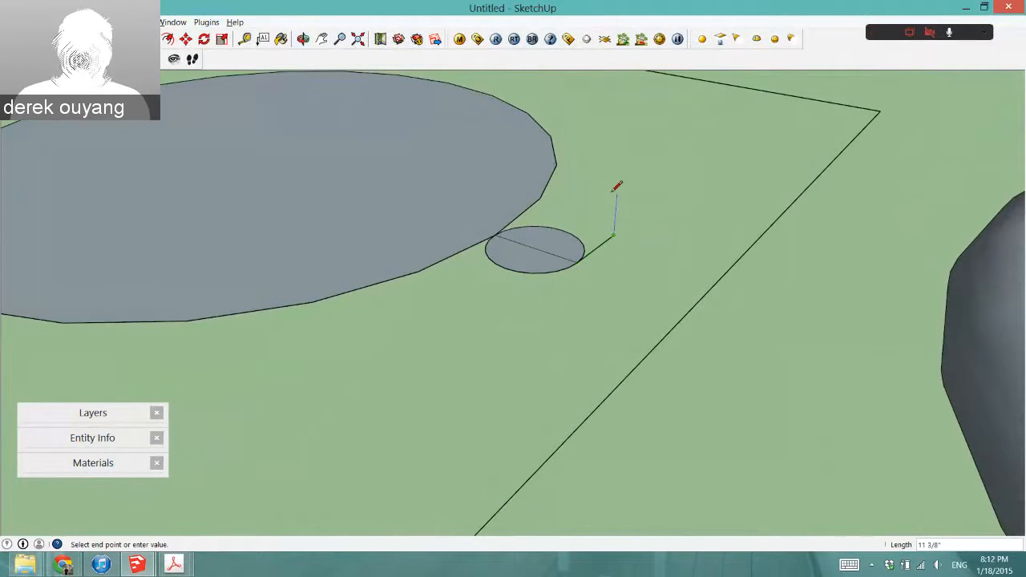
click(590, 209)
click(580, 215)
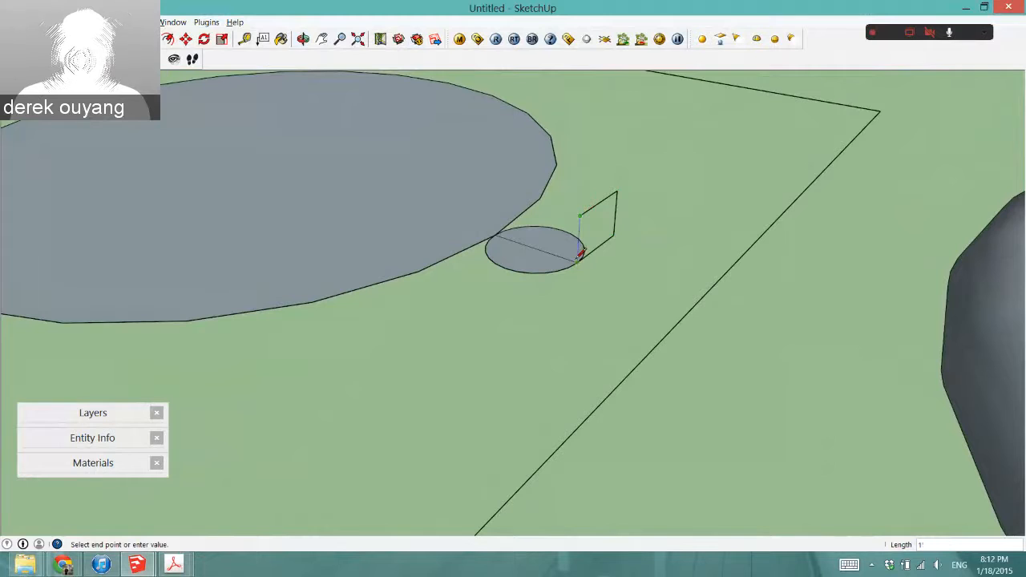
click(580, 258)
key(space)
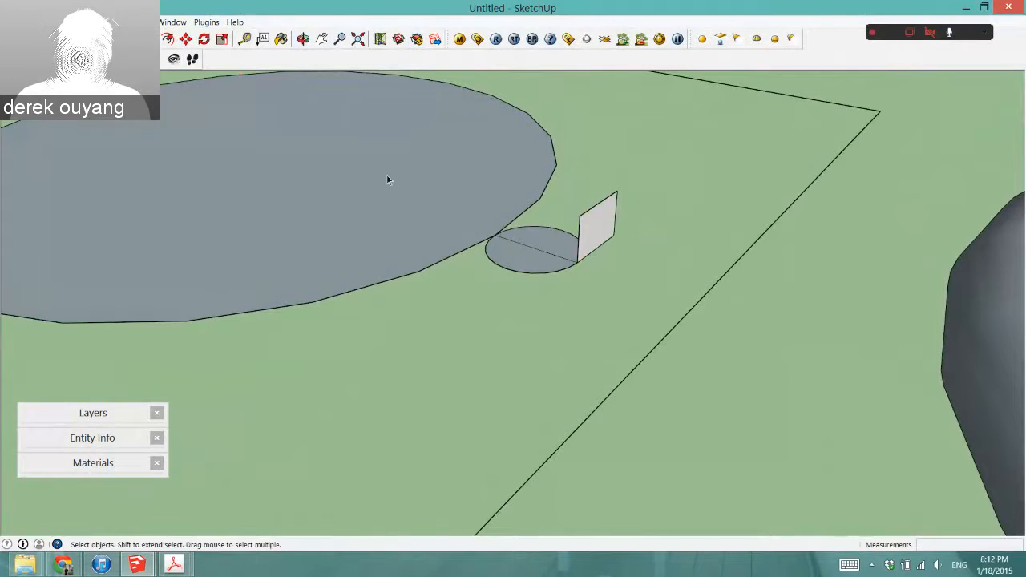
Try to rotate the small circle's face out of the ground plane about its outer endpoint, and undo it
click(537, 253)
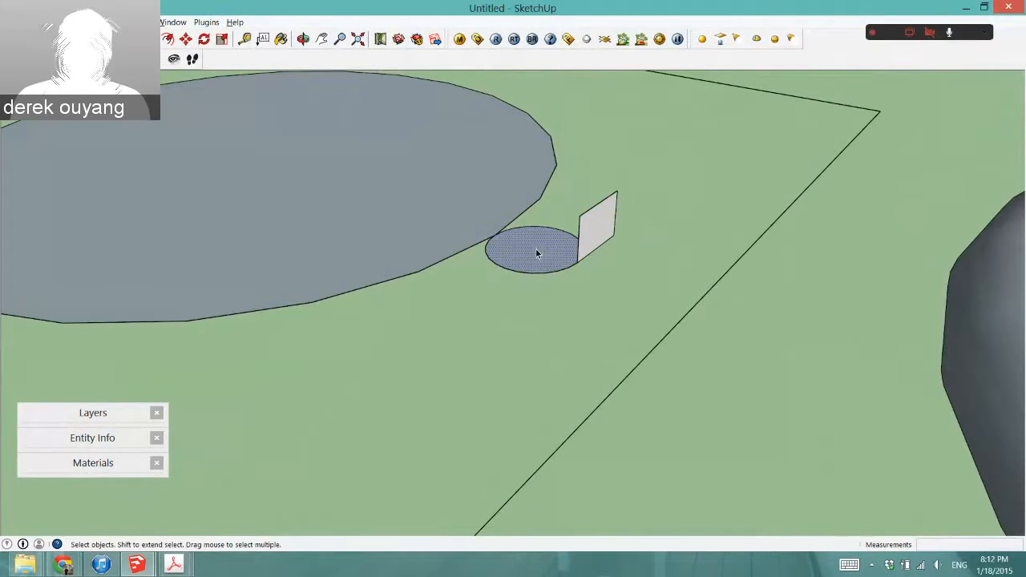
key(q)
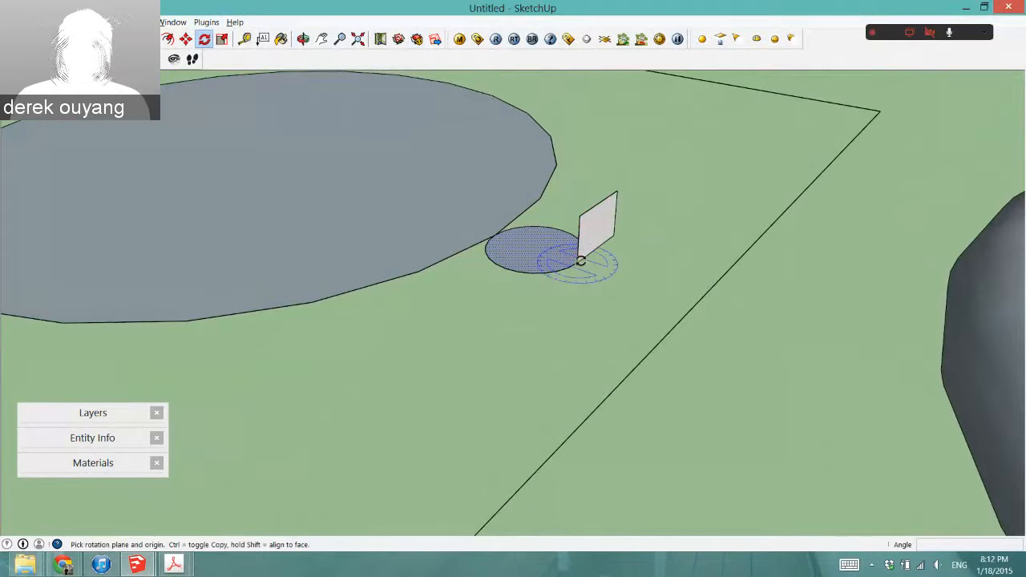
click(584, 258)
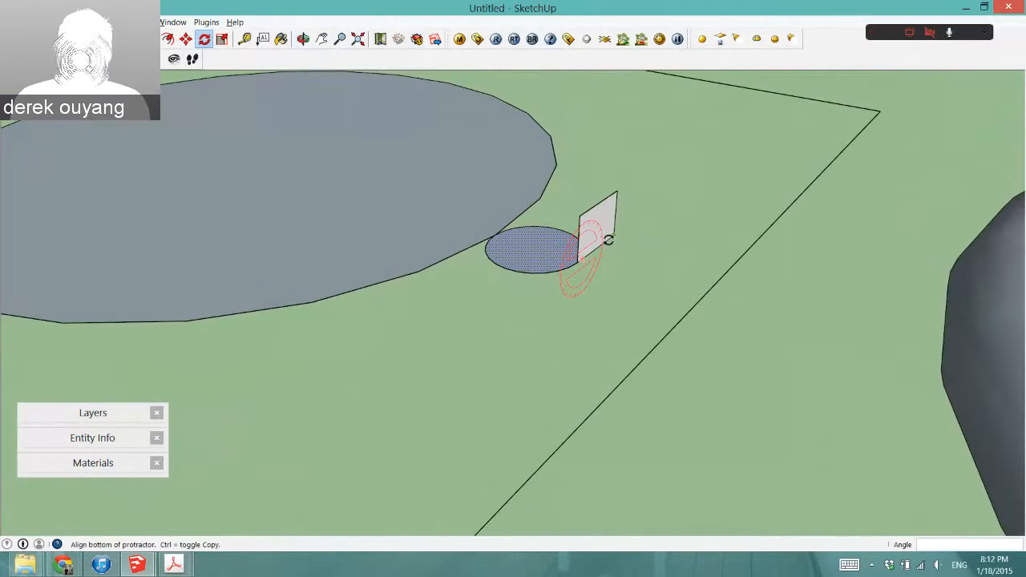
click(606, 236)
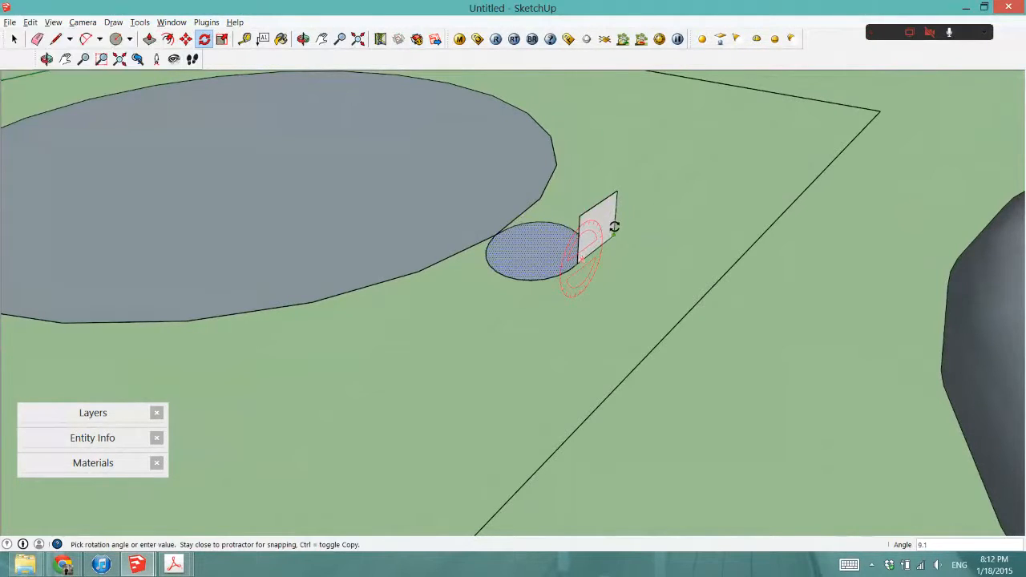
middle_drag(559, 221, 687, 136)
scroll(554, 309, up, 5)
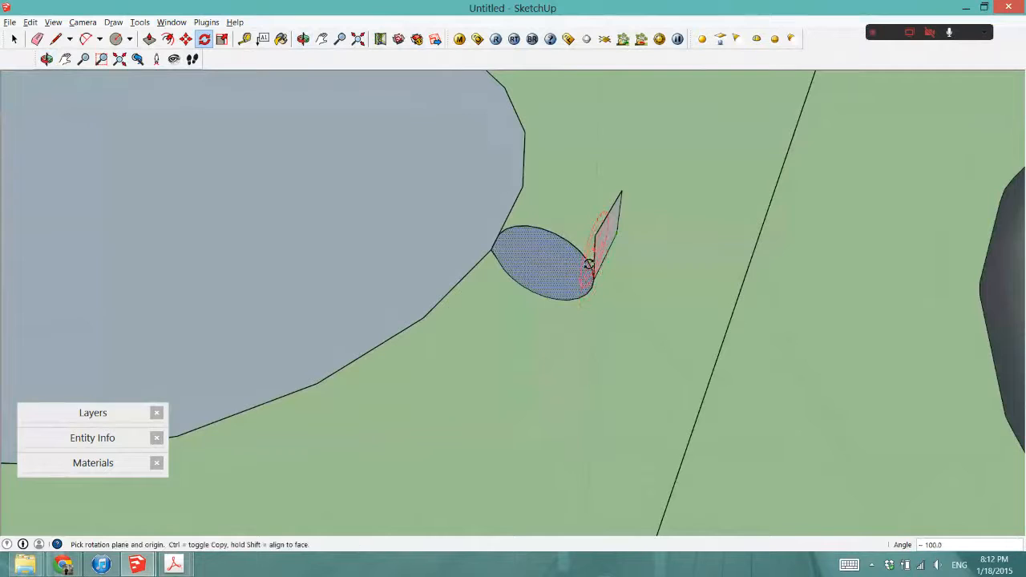
middle_drag(588, 264, 379, 370)
key(ctrl+z)
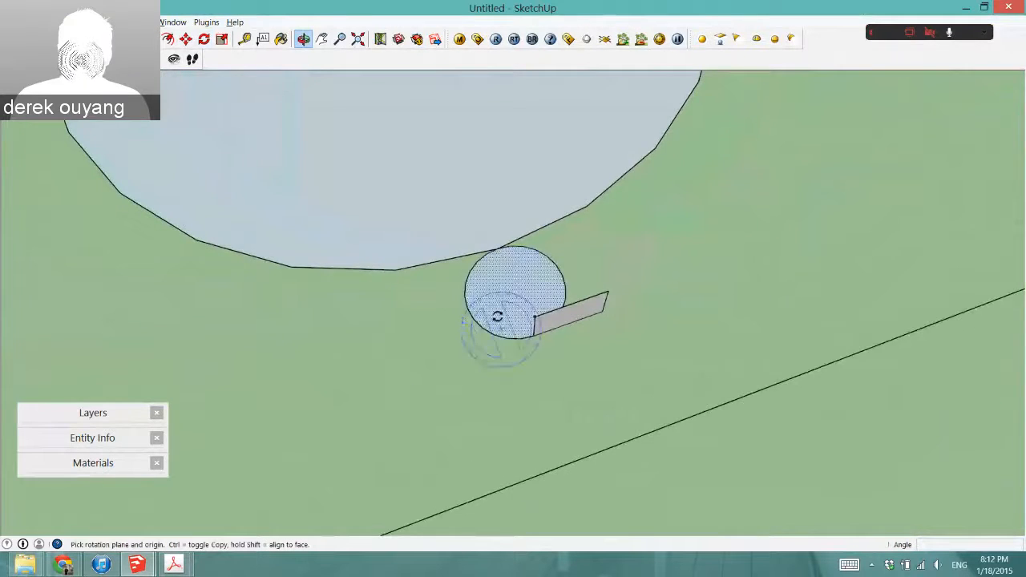
Cut the small circle together with its helper rectangle and paste them clear of the large circle
scroll(490, 271, up, 3)
middle_drag(500, 256, 501, 286)
scroll(502, 286, down, 3)
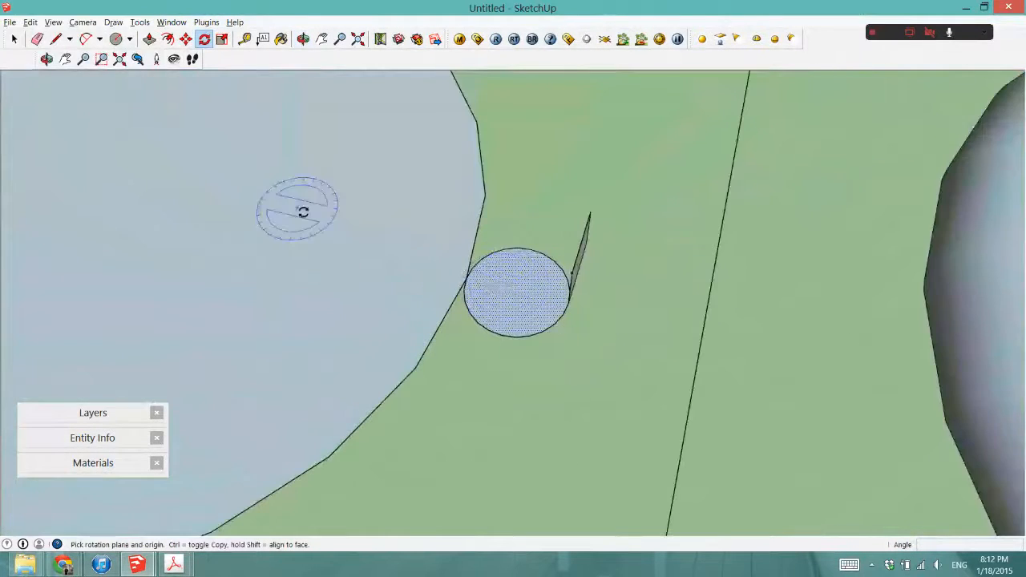
scroll(393, 201, up, 2)
key(space)
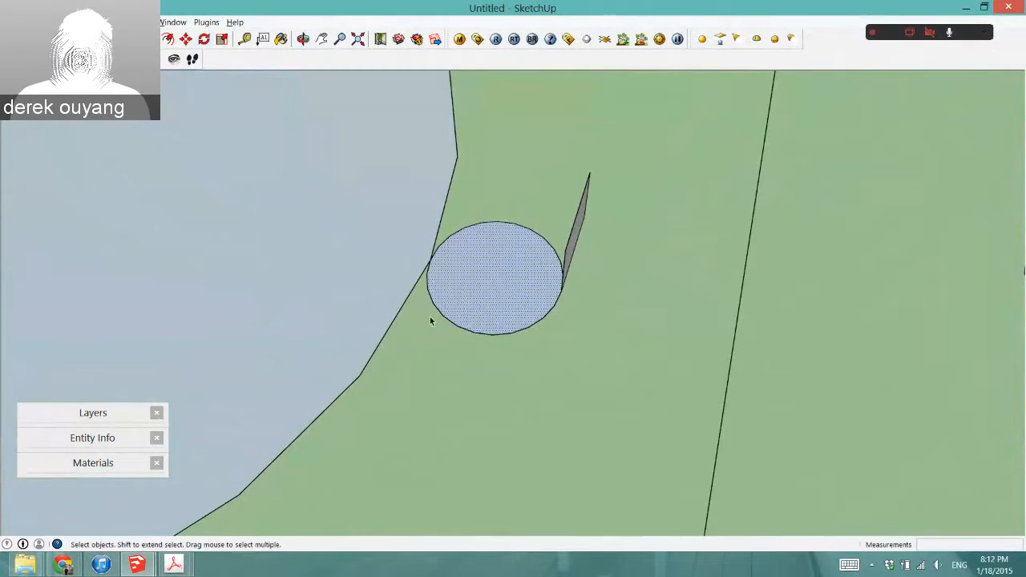
middle_drag(484, 202, 544, 250)
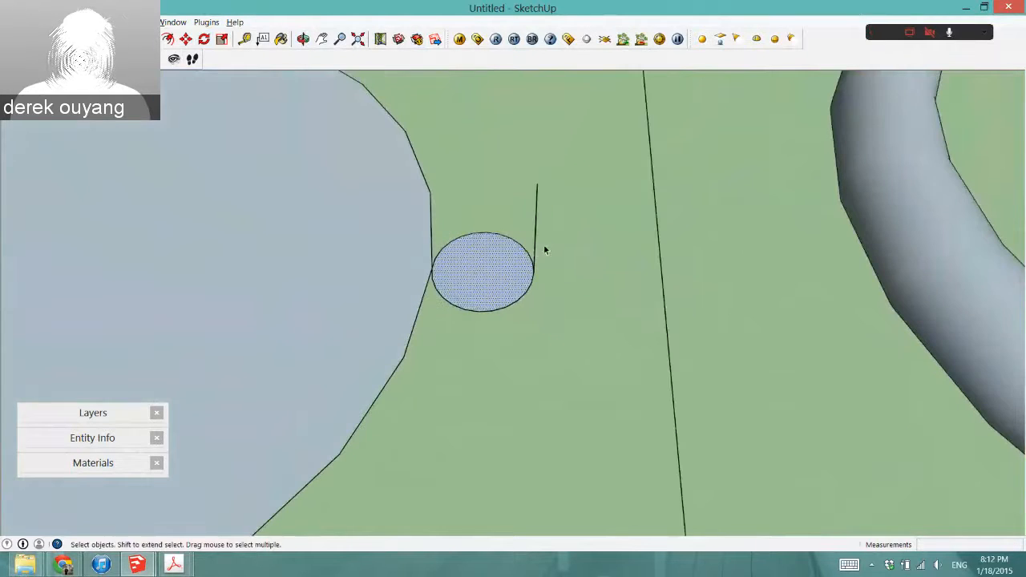
double_click(485, 272)
middle_drag(476, 270, 377, 291)
key(ctrl+x)
key(ctrl+v)
click(514, 308)
key(m)
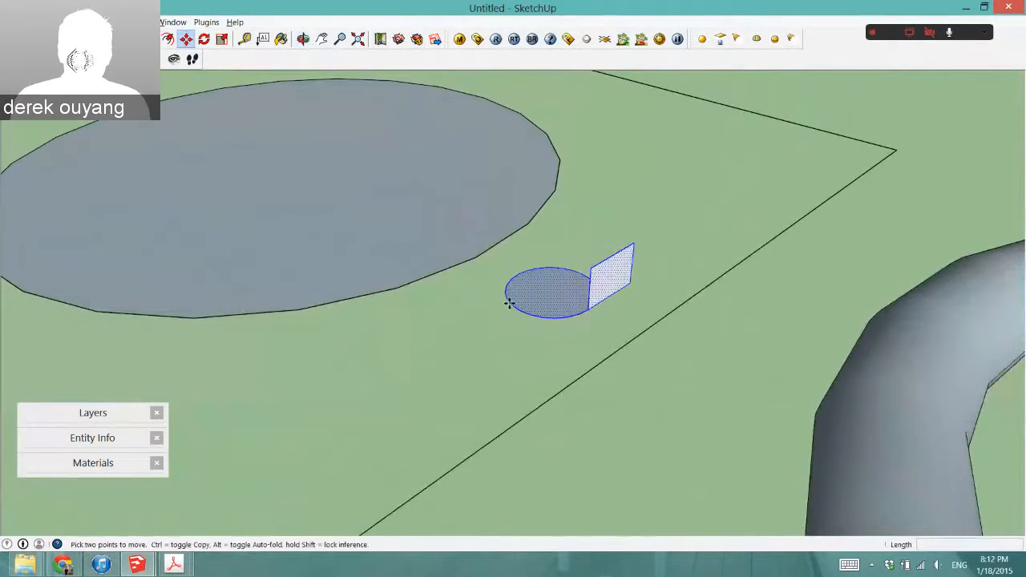
Rotate the small circle 90° about its outer endpoint so it stands upright, and delete the helper rectangle
key(space)
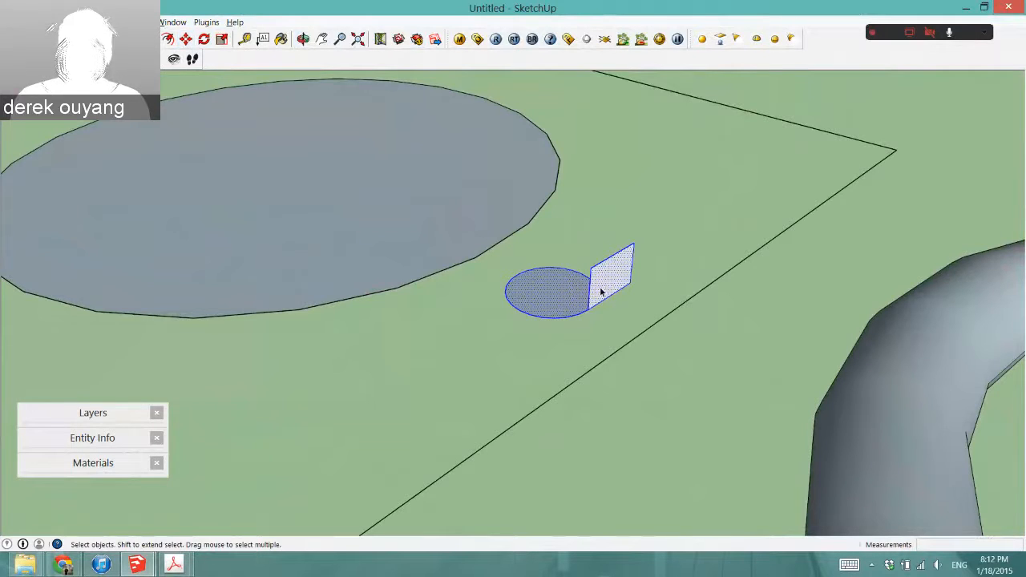
click(559, 293)
key(q)
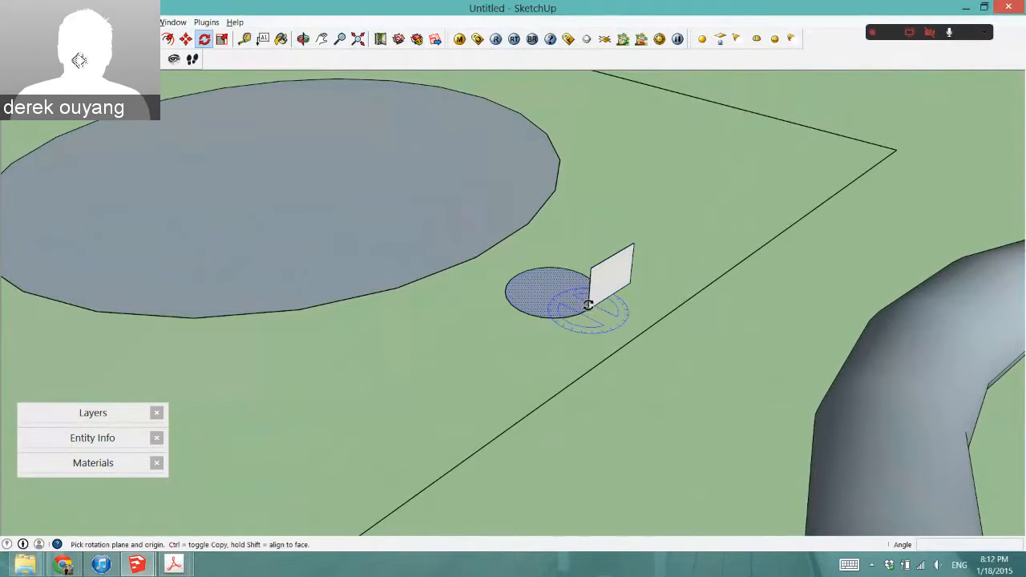
click(589, 305)
click(622, 286)
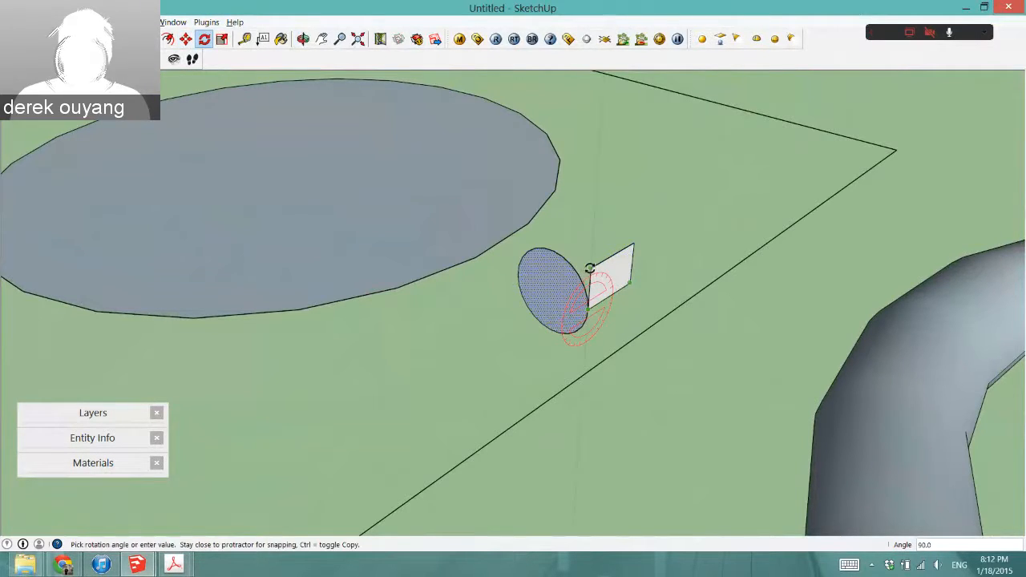
click(589, 269)
key(space)
click(619, 289)
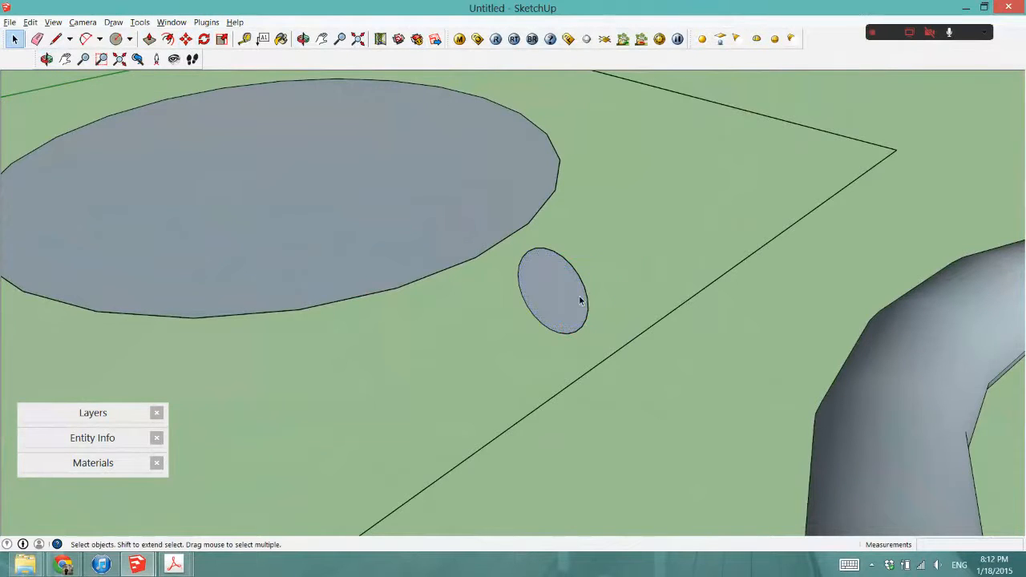
Move the upright circle by its inner endpoint onto a vertex on the large circle's edge
middle_drag(580, 301, 590, 276)
click(571, 271)
scroll(561, 269, up, 5)
key(m)
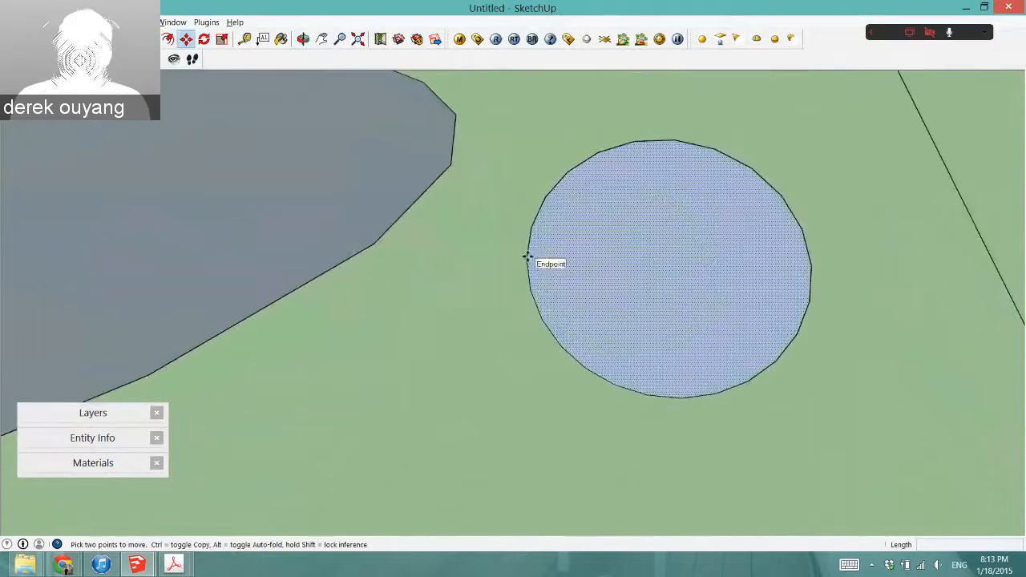
scroll(527, 255, up, 2)
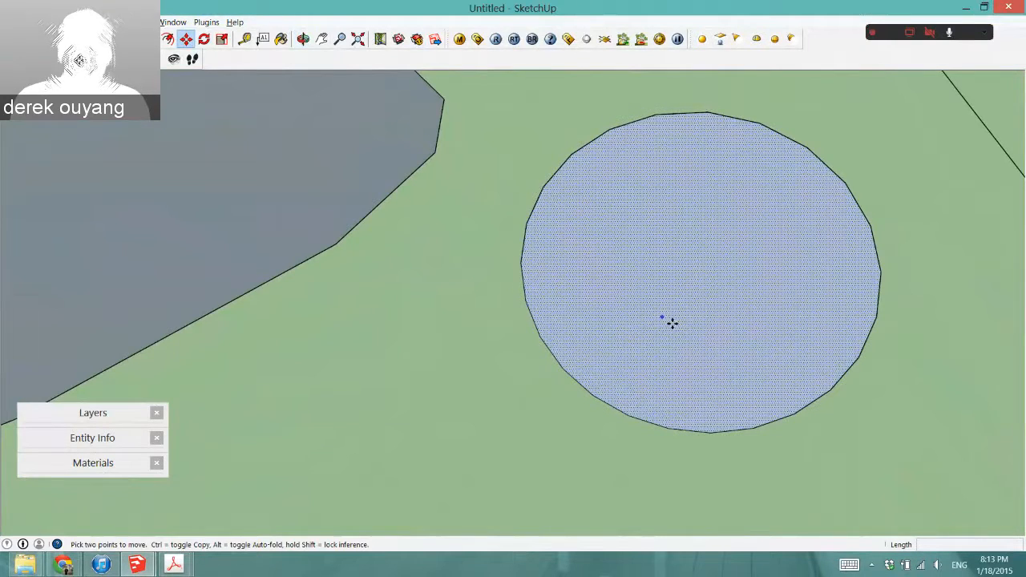
middle_drag(671, 322, 529, 259)
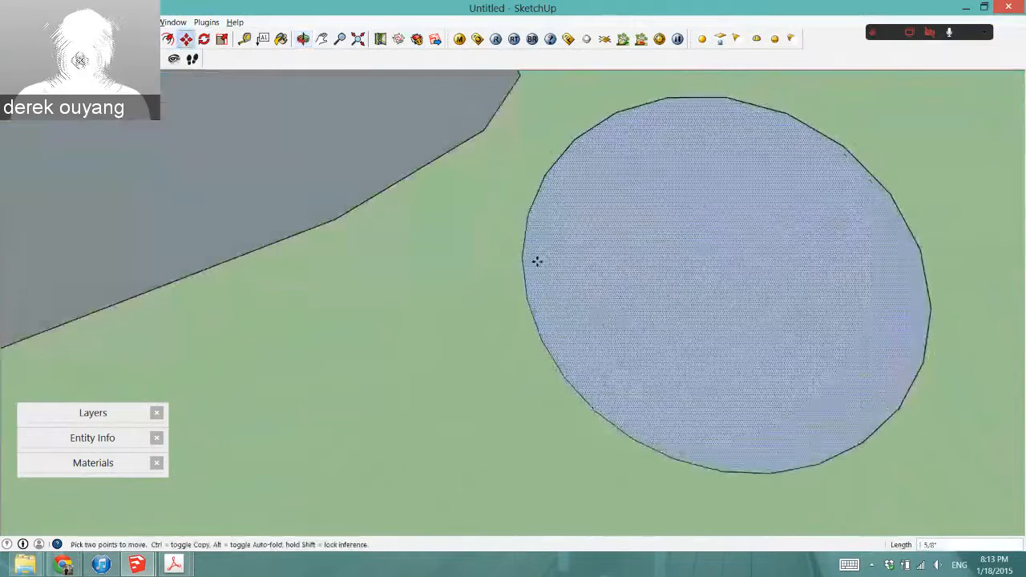
scroll(724, 326, down, 2)
scroll(618, 361, down, 3)
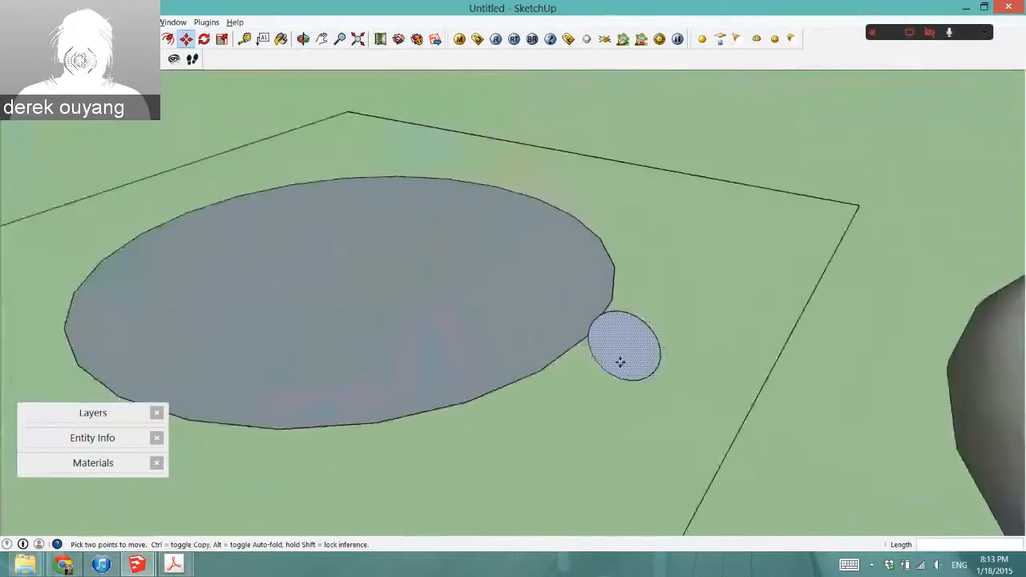
Examine from several angles how the upright profile circle meets the edge of the large circular path
middle_drag(618, 361, 164, 157)
scroll(506, 266, up, 2)
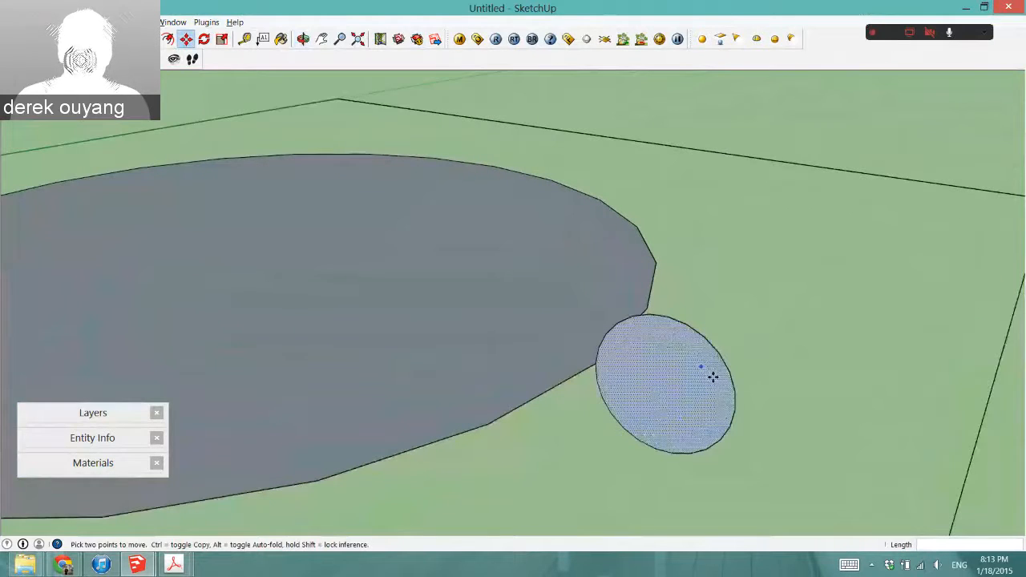
middle_drag(733, 395, 608, 404)
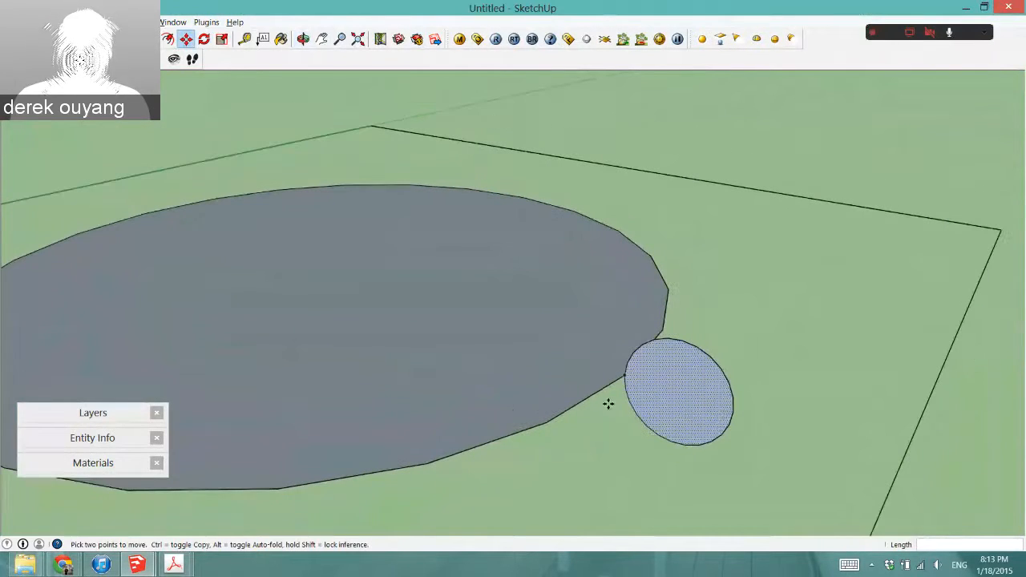
middle_drag(804, 406, 699, 401)
scroll(669, 421, down, 2)
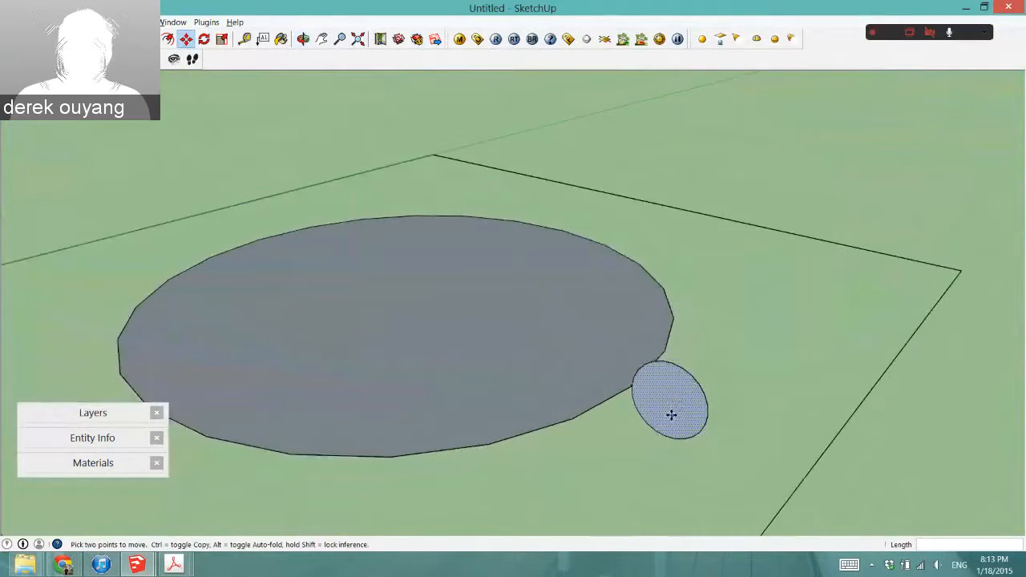
scroll(671, 414, up, 1)
scroll(671, 413, down, 3)
scroll(668, 413, up, 3)
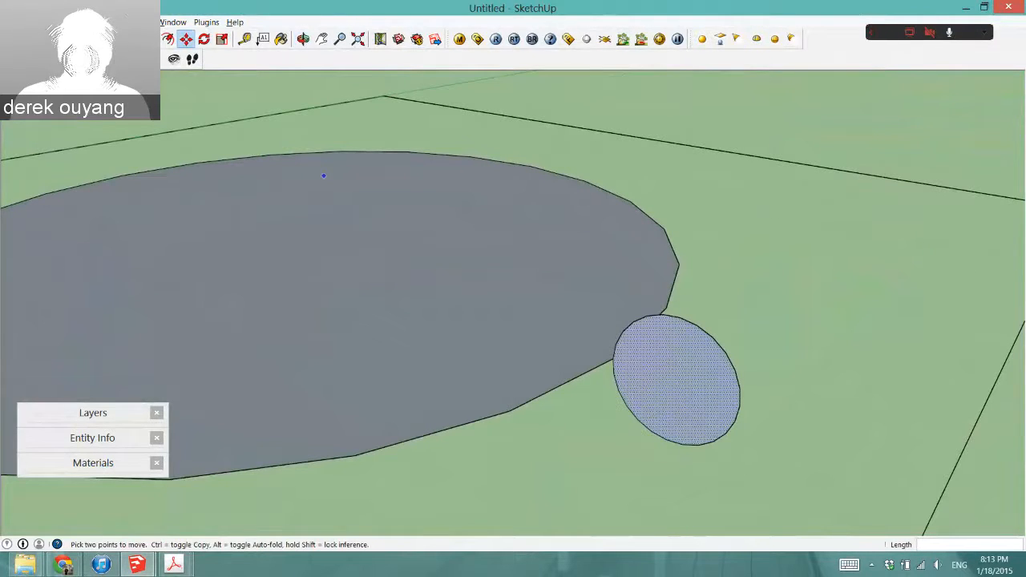
Try Follow Me on the small circle along a short stretch of the large circle's edge, and undo the extrusion
click(146, 23)
click(81, 134)
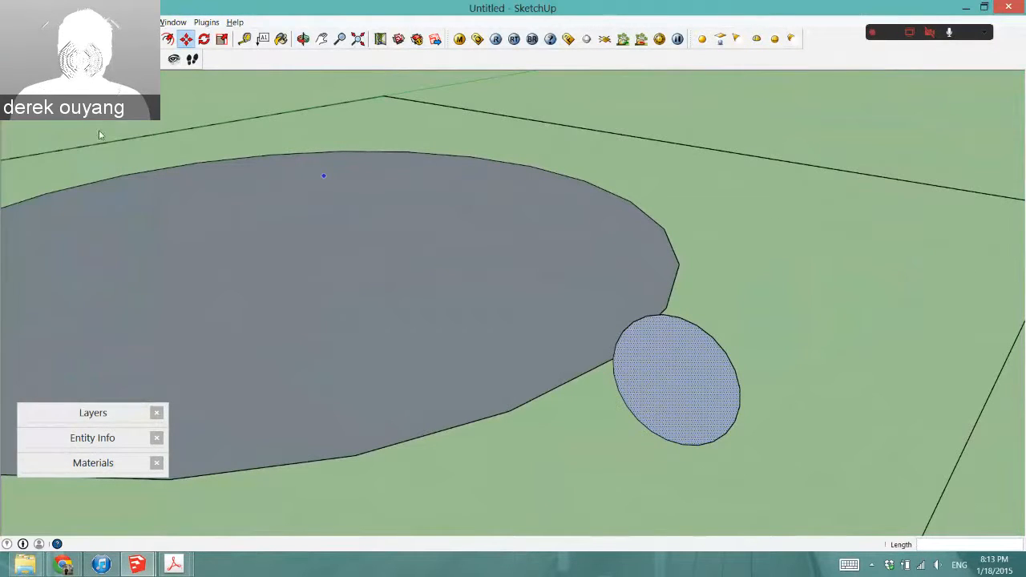
click(146, 23)
click(122, 141)
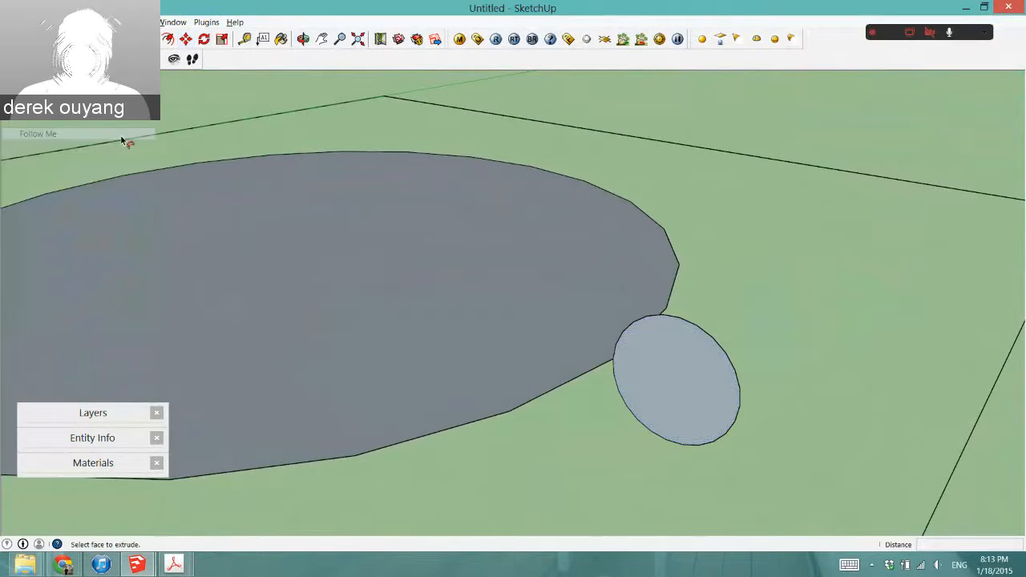
scroll(371, 96, down, 1)
click(613, 323)
click(634, 299)
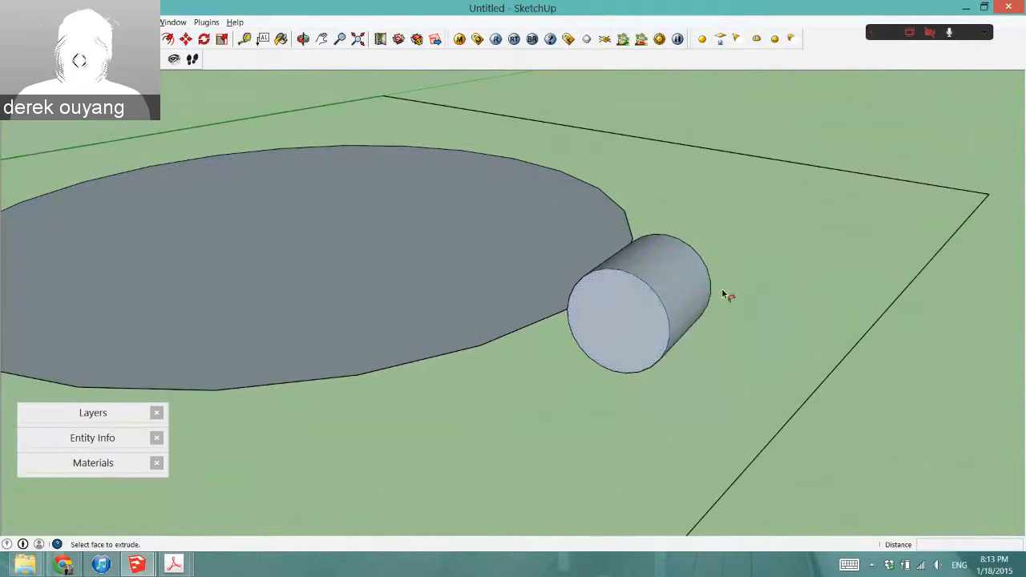
key(ctrl+z)
Try sweeping the small circle manually around the large circle's edge with Follow Me, and undo the ring
middle_drag(607, 318, 588, 336)
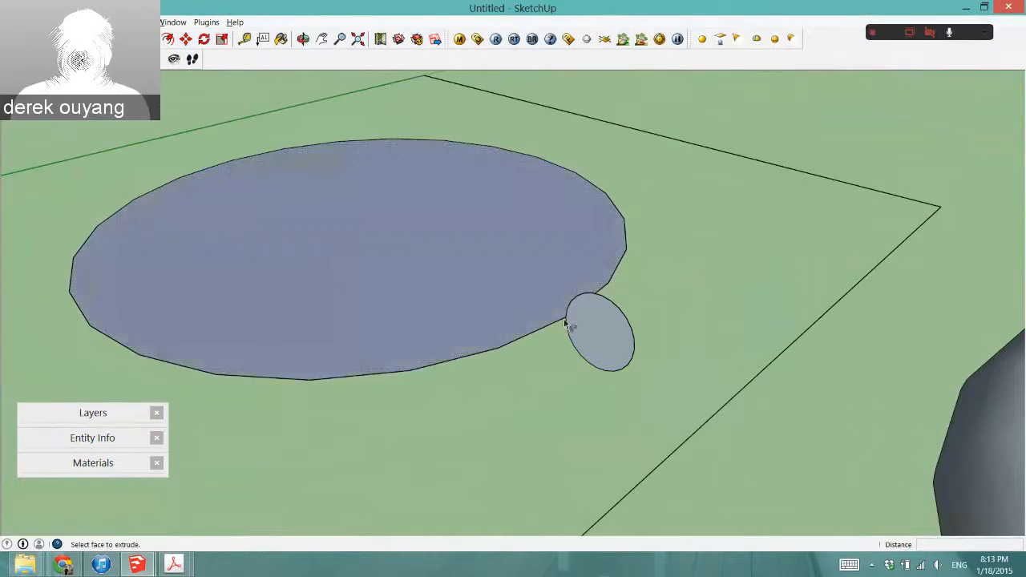
scroll(593, 329, down, 1)
scroll(596, 332, up, 2)
scroll(598, 337, down, 2)
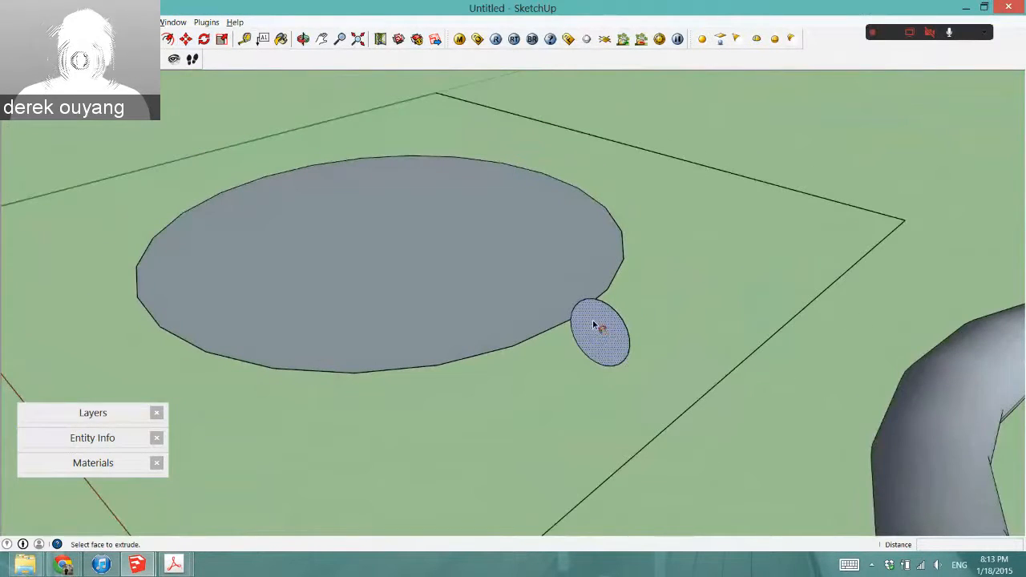
drag(592, 320, 622, 275)
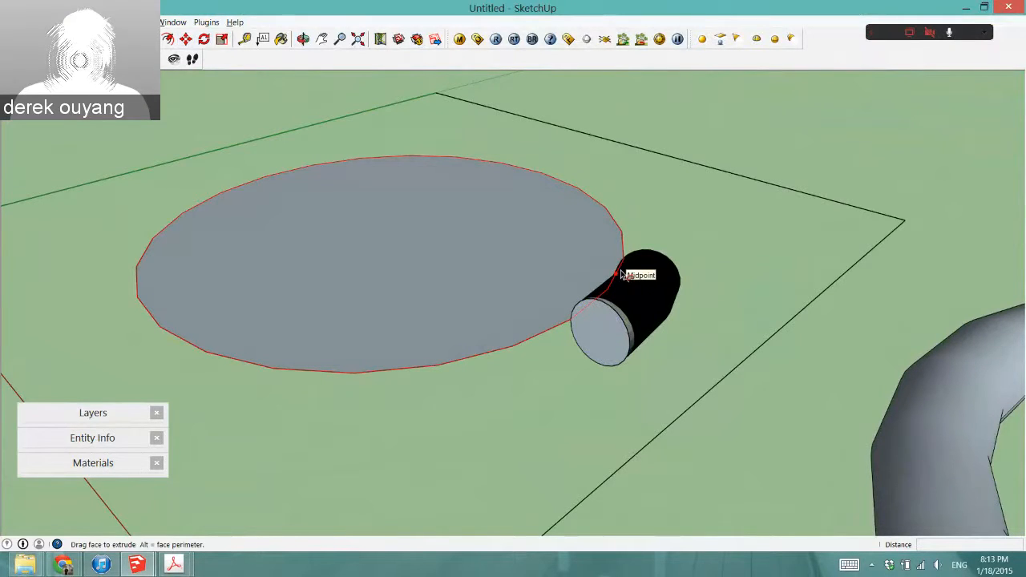
drag(621, 275, 569, 329)
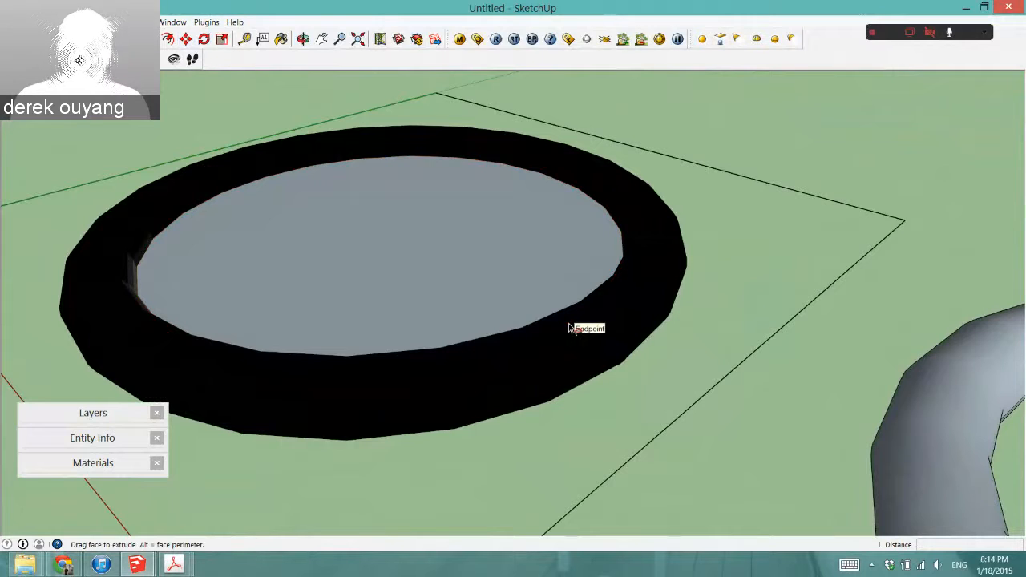
mouse_move(567, 331)
mouse_down()
mouse_move(509, 348)
mouse_move(602, 322)
mouse_up()
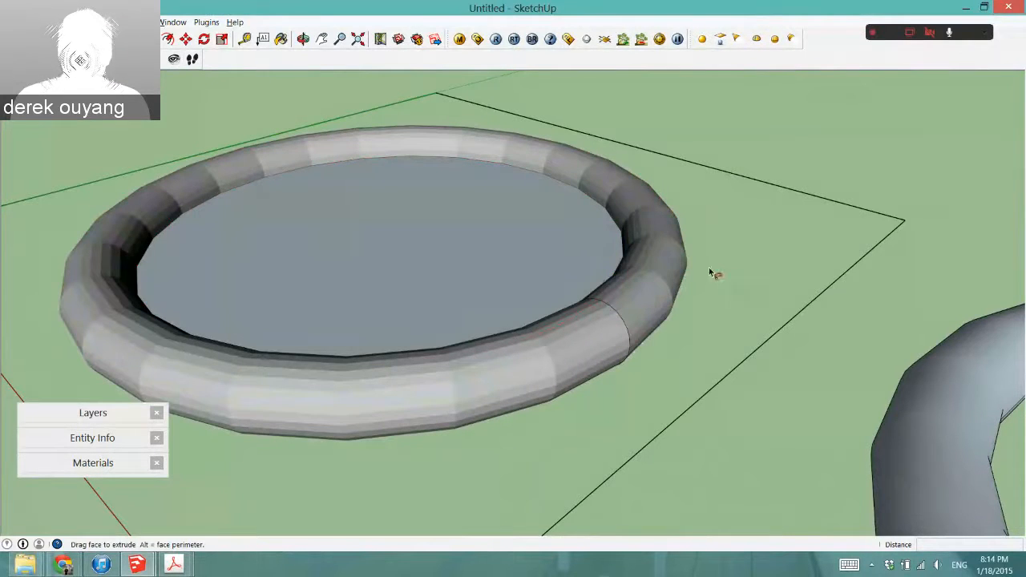
key(ctrl+z)
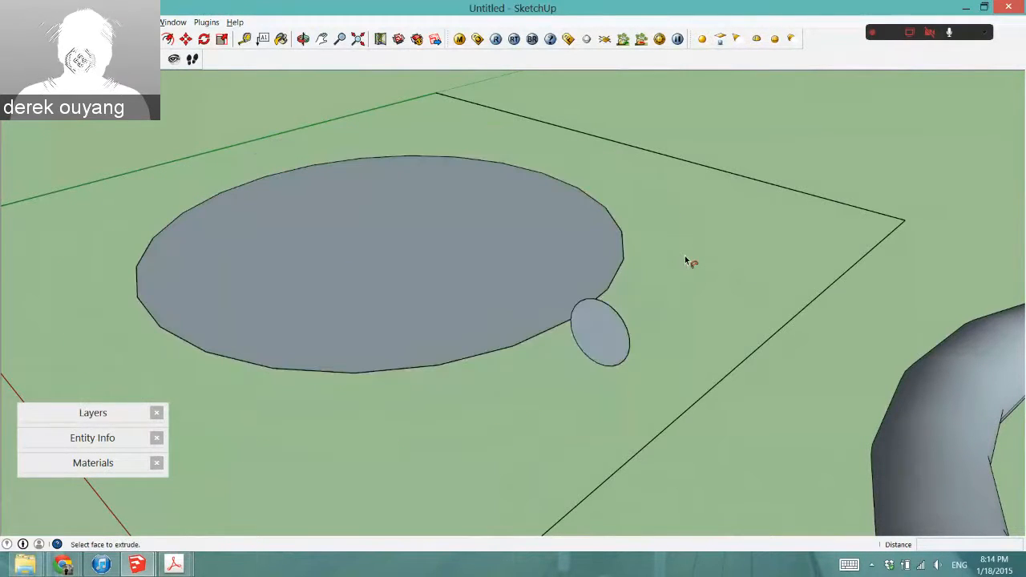
Sweep the small circle with Follow Me around the full perimeter of the large circular face to form the ring
mouse_move(591, 320)
mouse_down()
mouse_move(618, 277)
mouse_move(232, 190)
mouse_move(430, 362)
mouse_move(576, 326)
mouse_move(561, 326)
mouse_move(600, 217)
mouse_move(573, 321)
mouse_move(606, 290)
mouse_move(622, 237)
mouse_move(233, 361)
mouse_move(561, 356)
mouse_move(587, 332)
mouse_move(560, 324)
mouse_move(572, 326)
mouse_up()
middle_drag(526, 384, 338, 309)
scroll(473, 362, down, 2)
scroll(338, 313, up, 3)
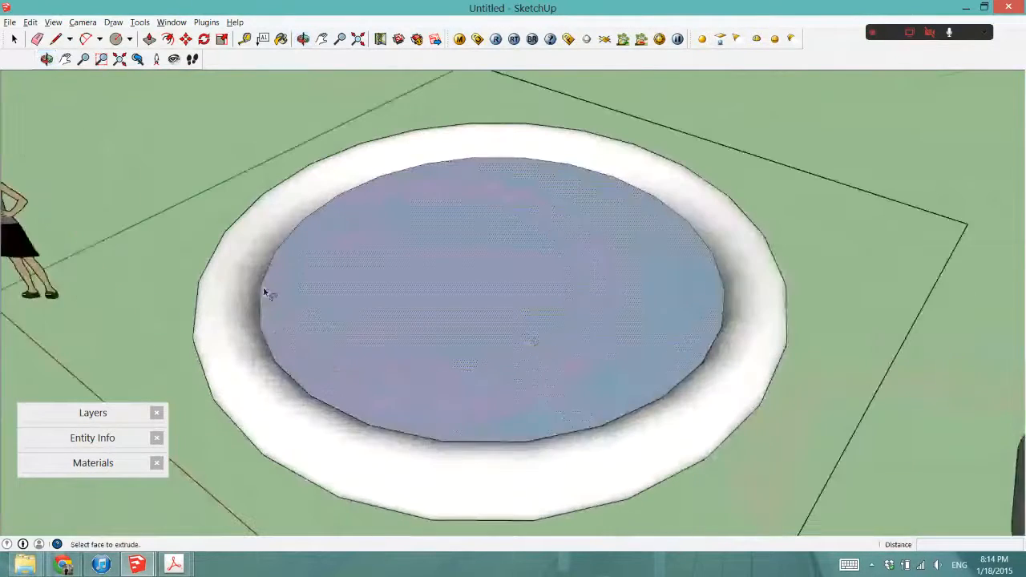
Delete the flat circular face inside the ring
key(space)
click(431, 243)
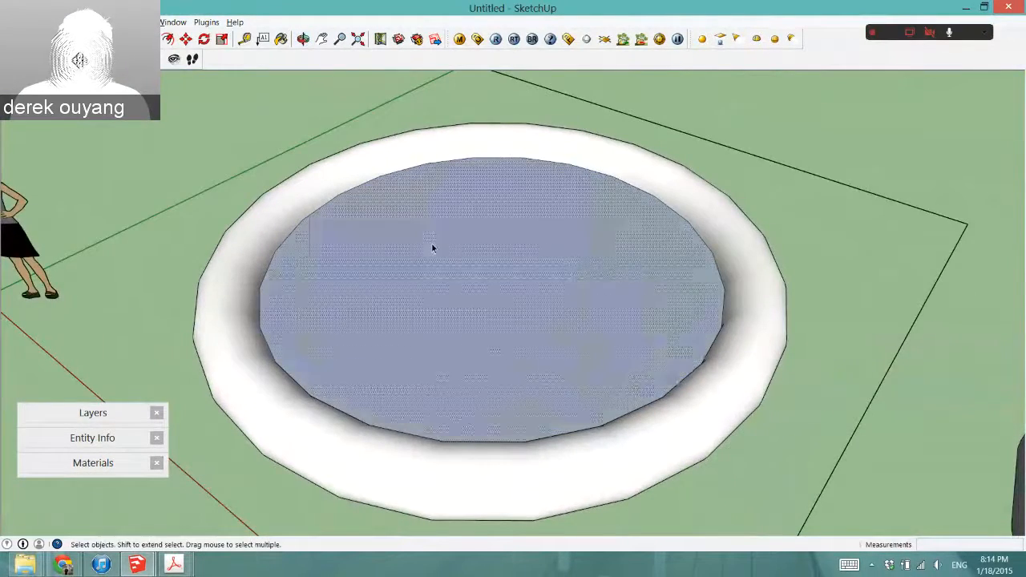
scroll(432, 244, down, 3)
key(Delete)
middle_drag(444, 303, 371, 309)
key(alt+Tab)
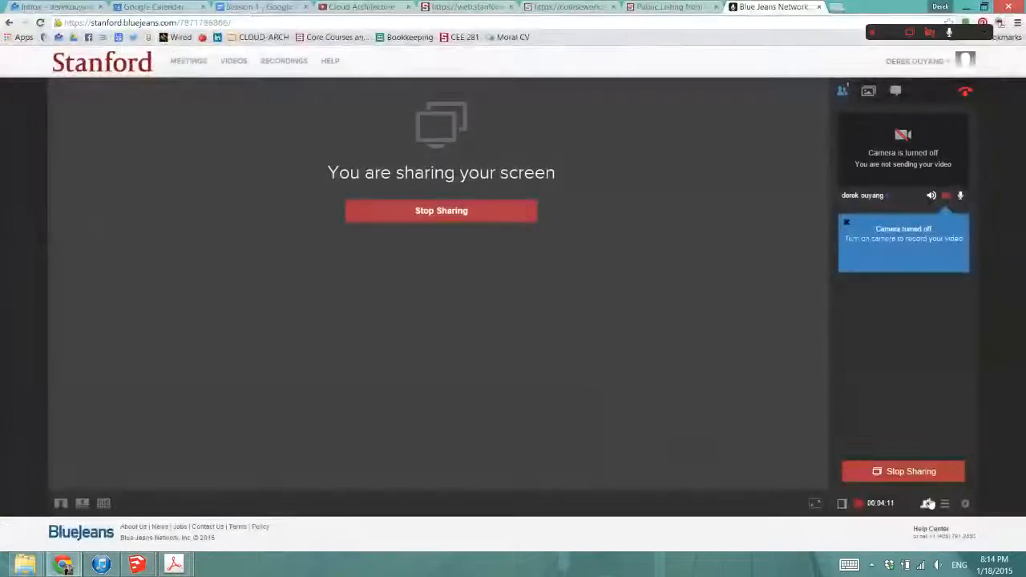